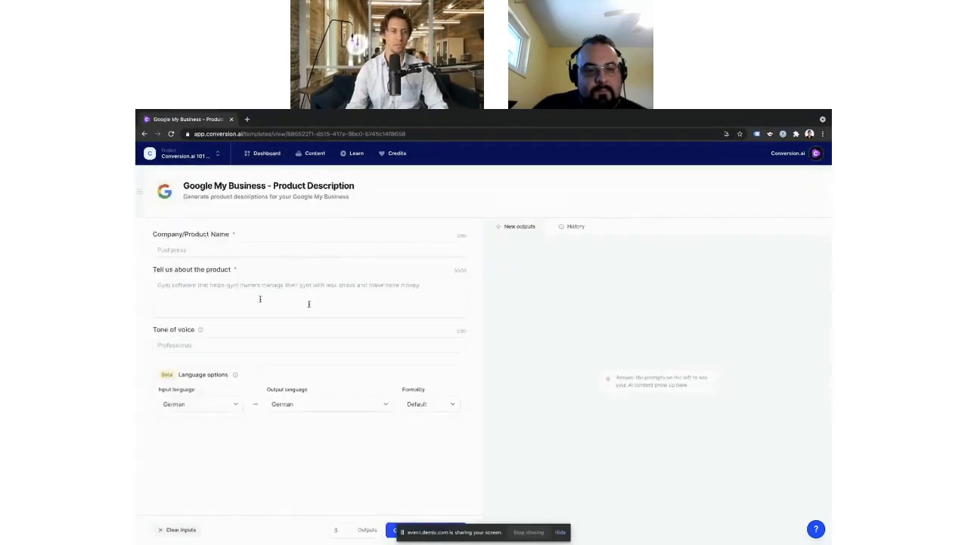
{"action": "left_click", "coordinate": [173, 248]}
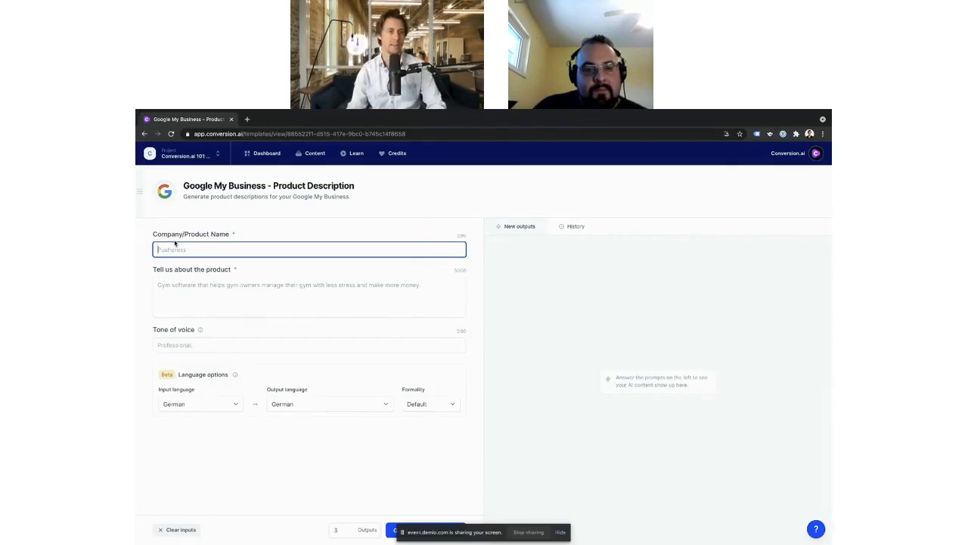
{"action": "left_click", "coordinate": [174, 287]}
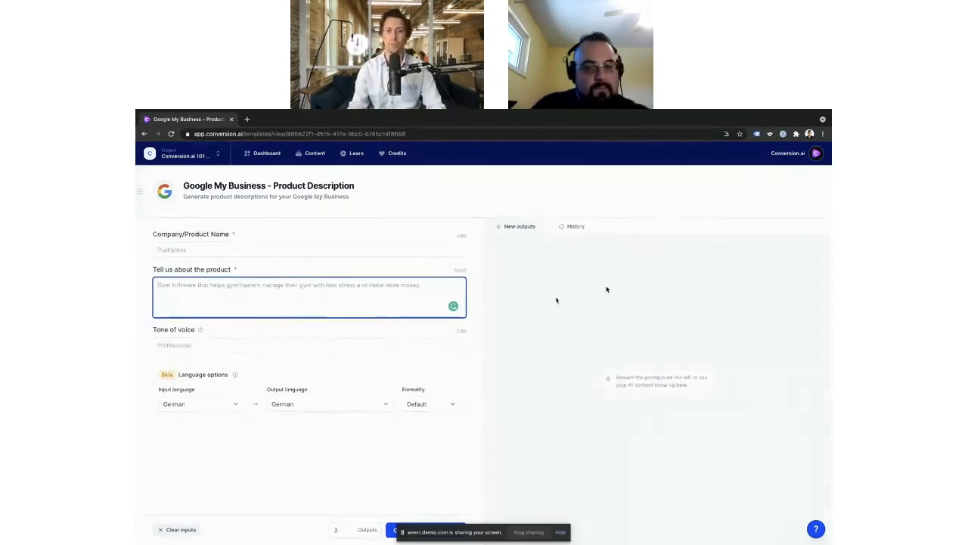
{"action": "scroll", "coordinate": [691, 425], "scroll_direction": "down", "scroll_amount": 1}
{"action": "scroll", "coordinate": [691, 425], "scroll_direction": "up", "scroll_amount": 1}
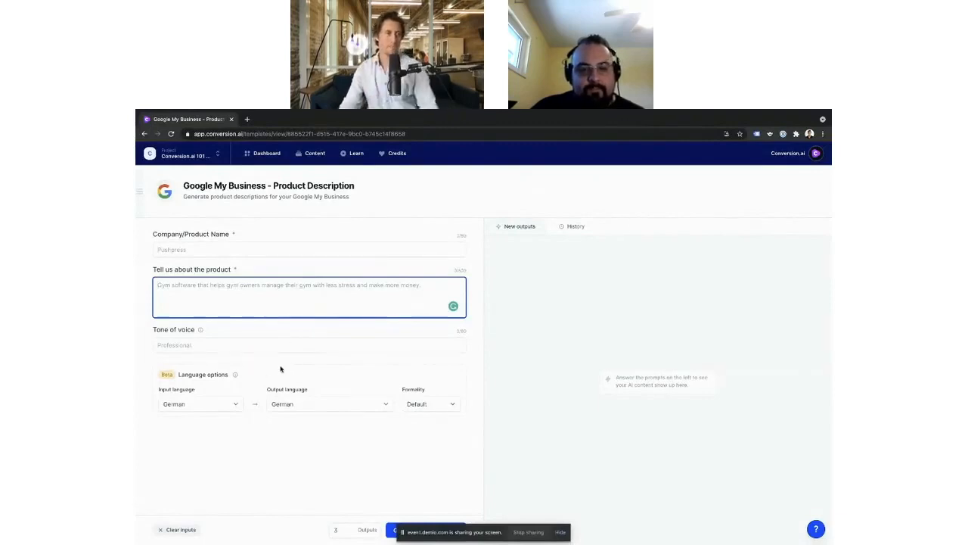
Step: Enter "Body Circuit Fitness" as the company/product name
{"action": "left_click", "coordinate": [205, 249]}
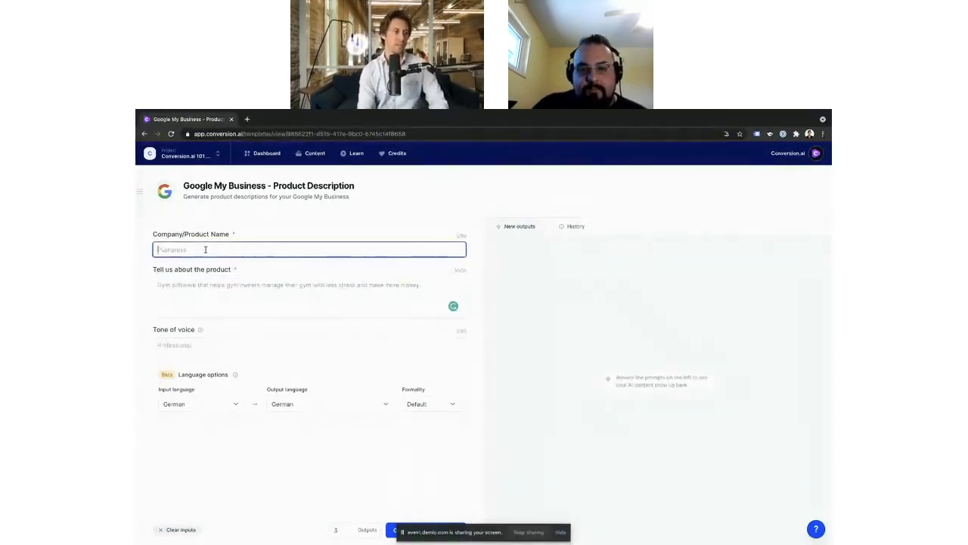
{"action": "type", "text": "Bu"}
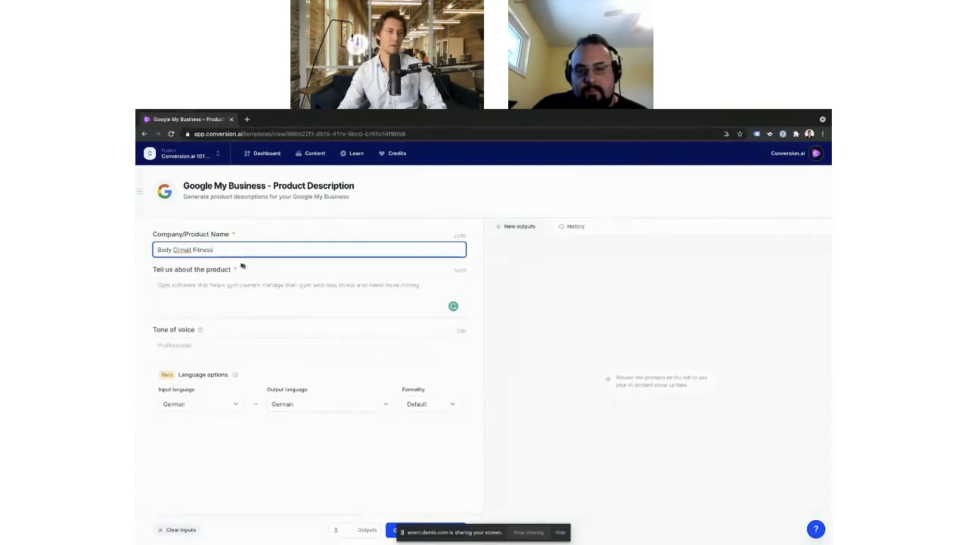
{"action": "double_click", "coordinate": [182, 250]}
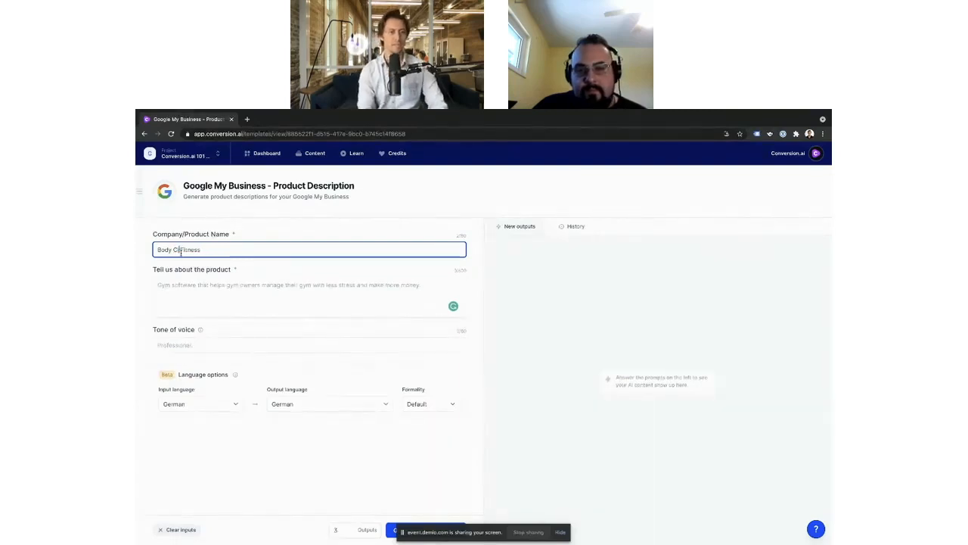
Step: Describe the product as "Local fitness home studio for working out and circuit training."
{"action": "left_click", "coordinate": [207, 302]}
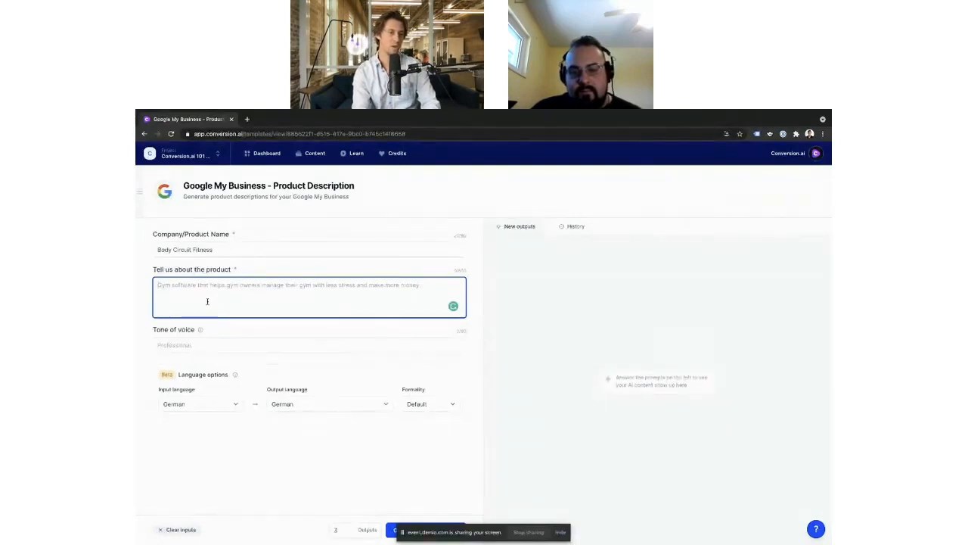
{"action": "type", "text": "T"}
{"action": "key", "text": "BackSpace"}
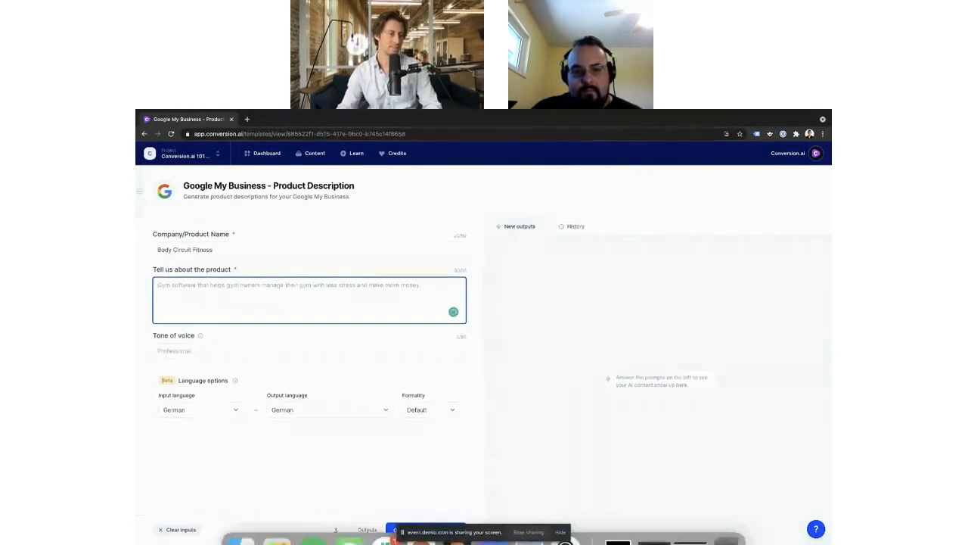
{"action": "key", "text": "super+Tab"}
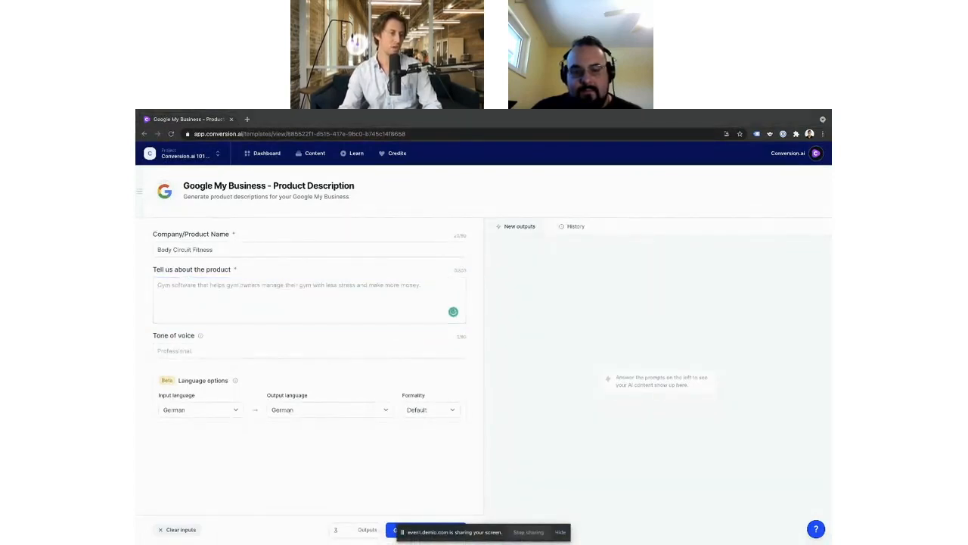
{"action": "left_click", "coordinate": [237, 297]}
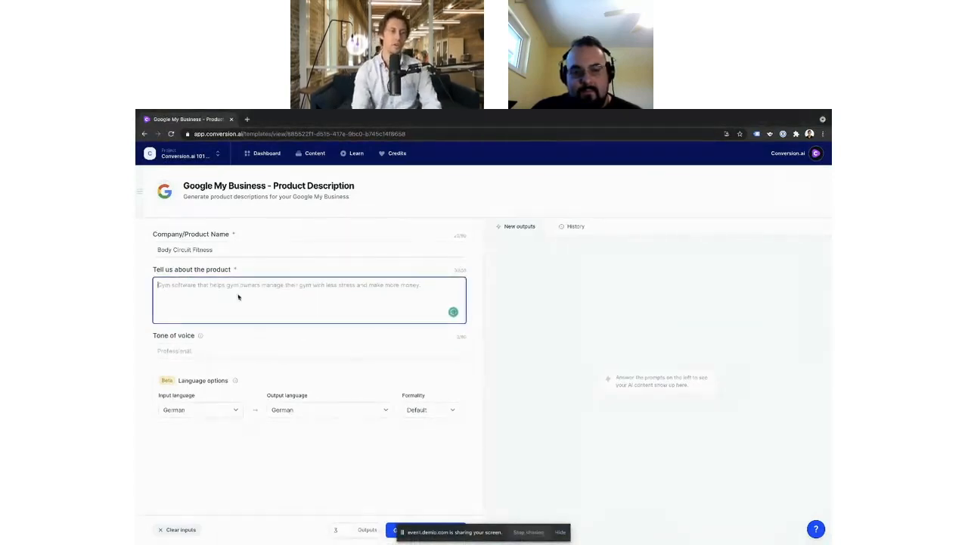
{"action": "type", "text": "Loc"}
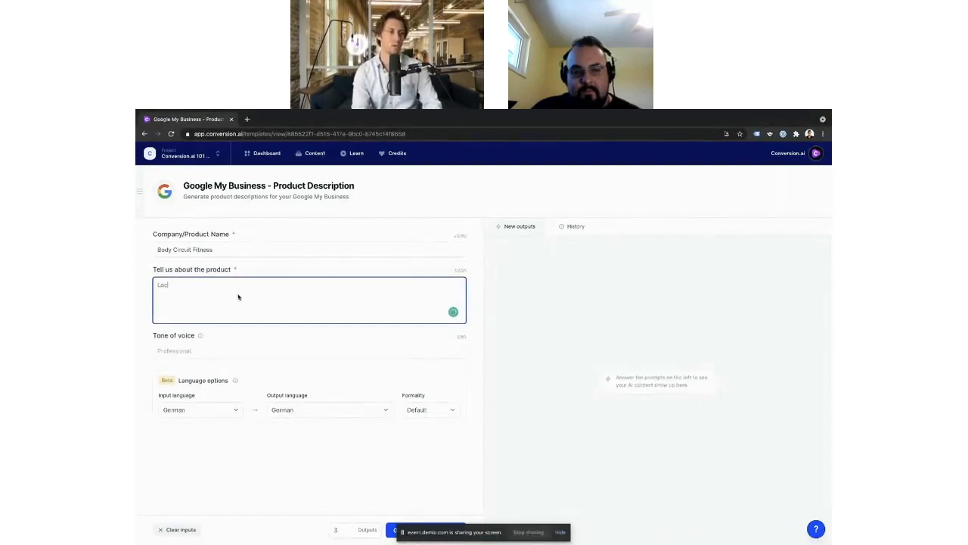
{"action": "type", "text": "al f"}
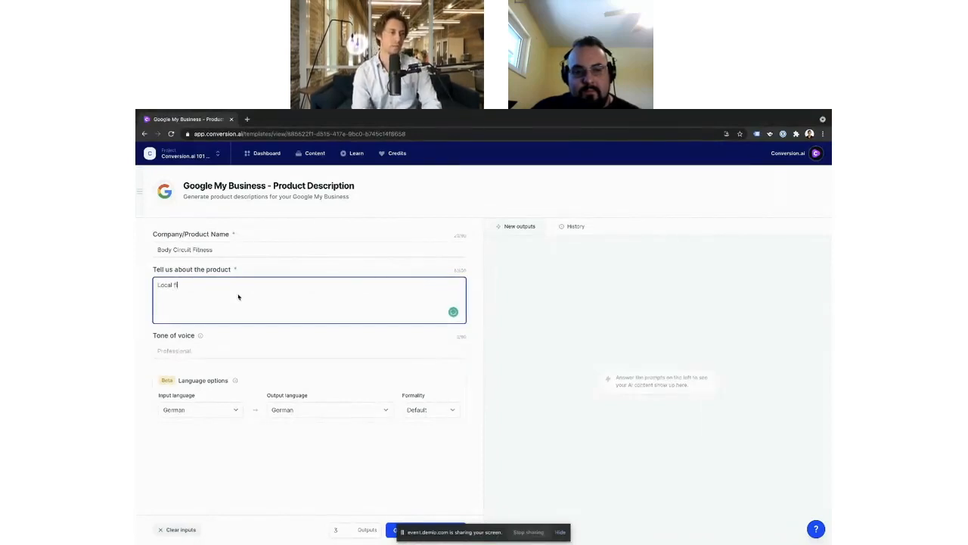
{"action": "type", "text": "itness"}
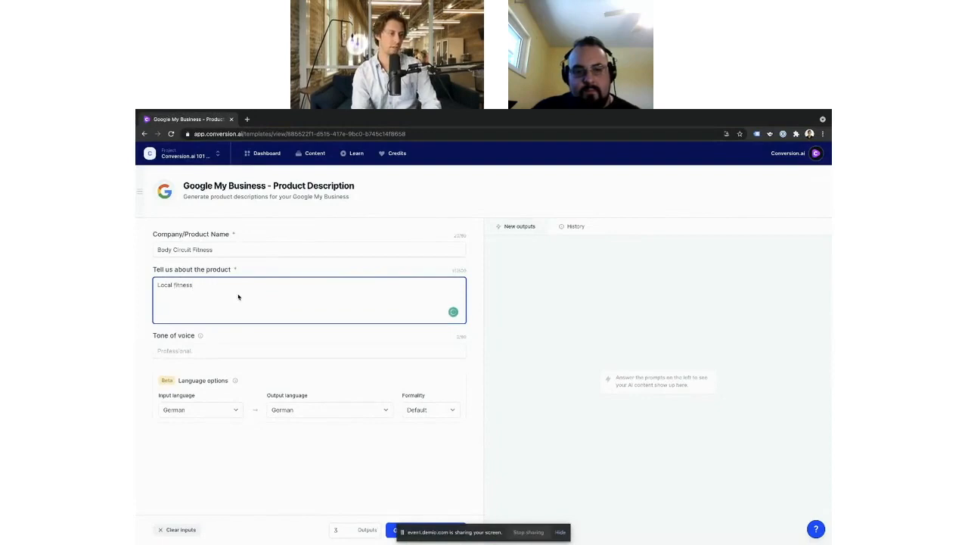
{"action": "type", "text": " home studio"}
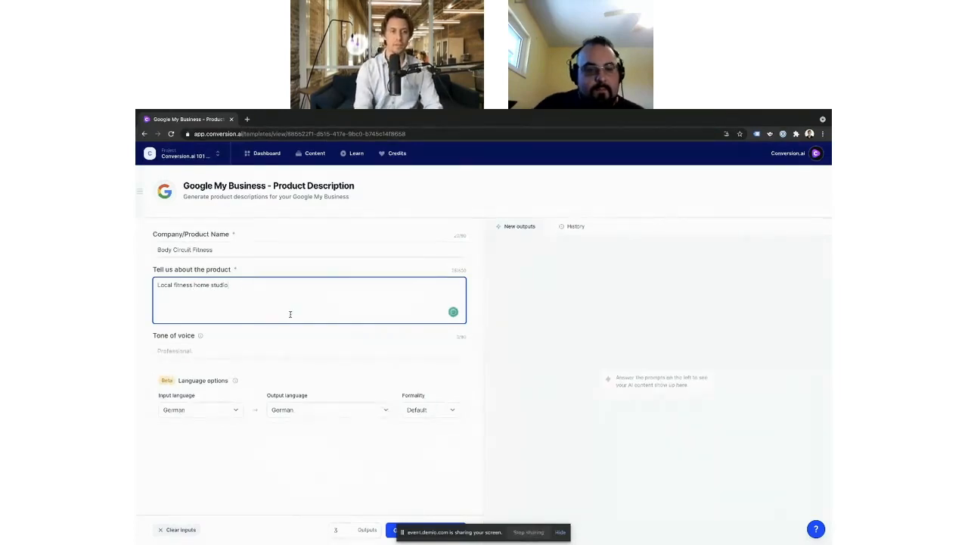
{"action": "type", "text": "for working out and circuit training."}
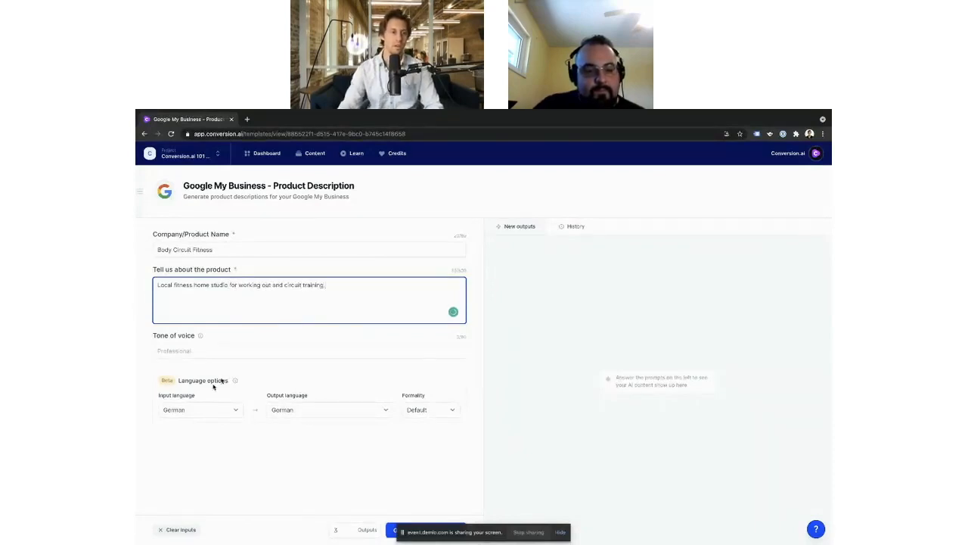
Step: Set the tone of voice to "Energetic."
{"action": "left_click", "coordinate": [185, 350]}
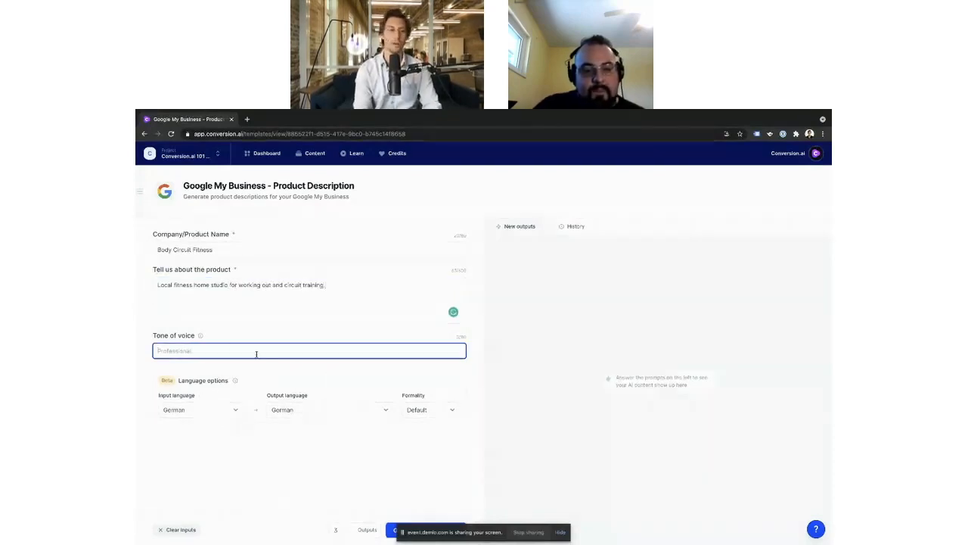
{"action": "type", "text": "Energetic"}
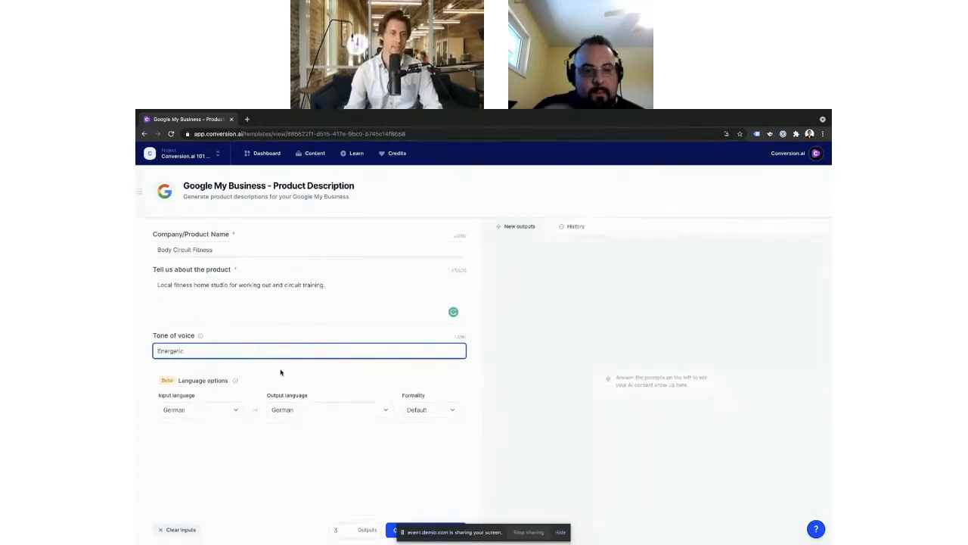
{"action": "left_click", "coordinate": [258, 369]}
Step: Set the input language to English and the output language to English (American)
{"action": "left_click", "coordinate": [216, 410]}
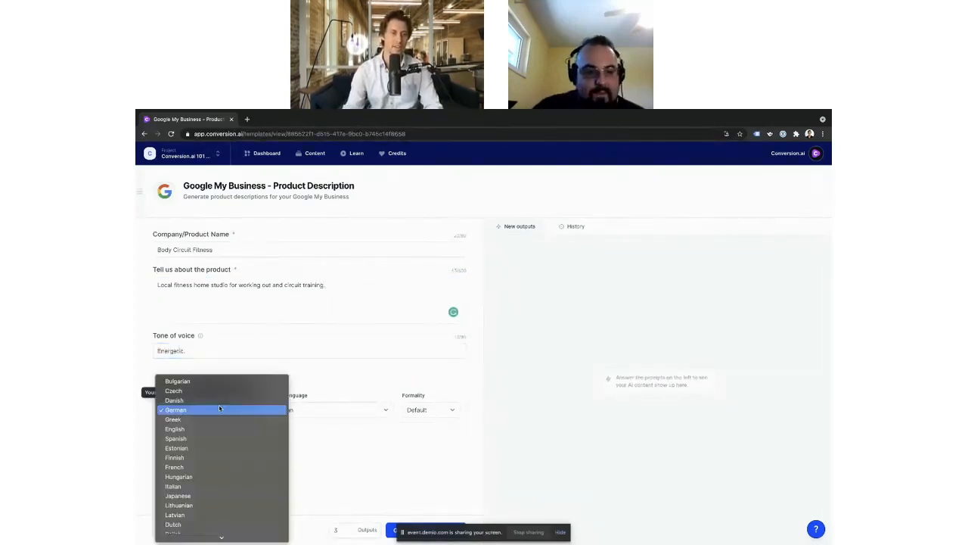
{"action": "scroll", "coordinate": [223, 452], "scroll_direction": "down", "scroll_amount": 3}
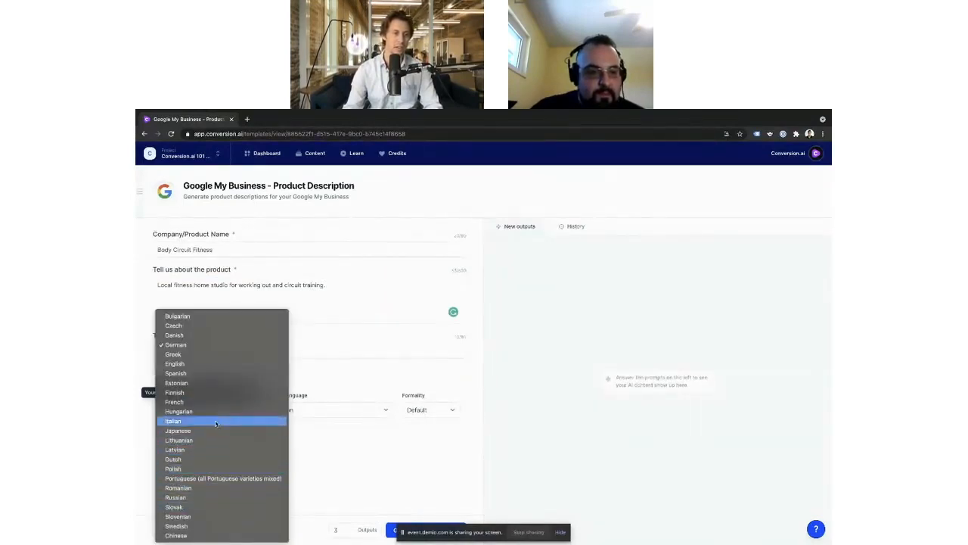
{"action": "left_click", "coordinate": [211, 363]}
{"action": "left_click", "coordinate": [295, 410]}
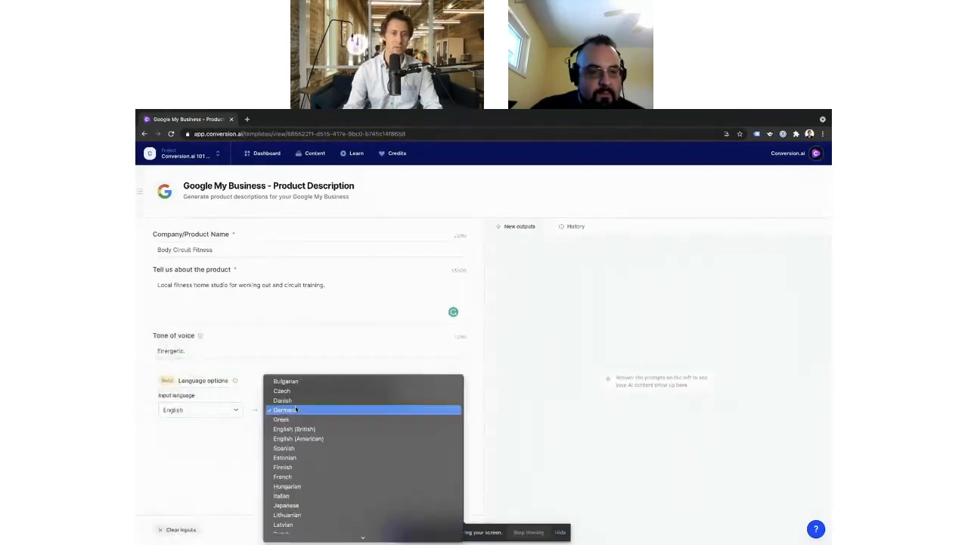
{"action": "left_click", "coordinate": [345, 438]}
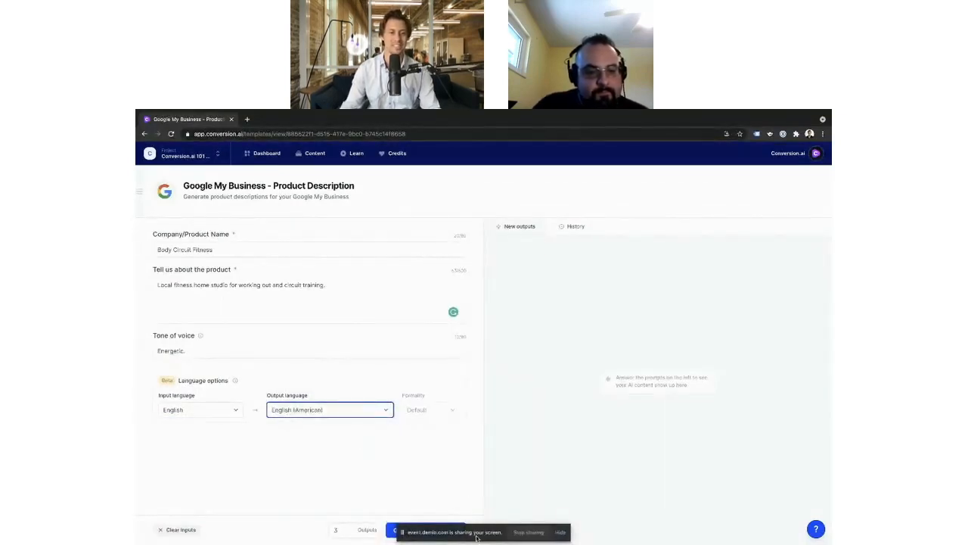
Step: Move the screen-sharing bar out of the way and generate three AI product descriptions
{"action": "left_click_drag", "start_coordinate": [471, 530], "coordinate": [243, 452]}
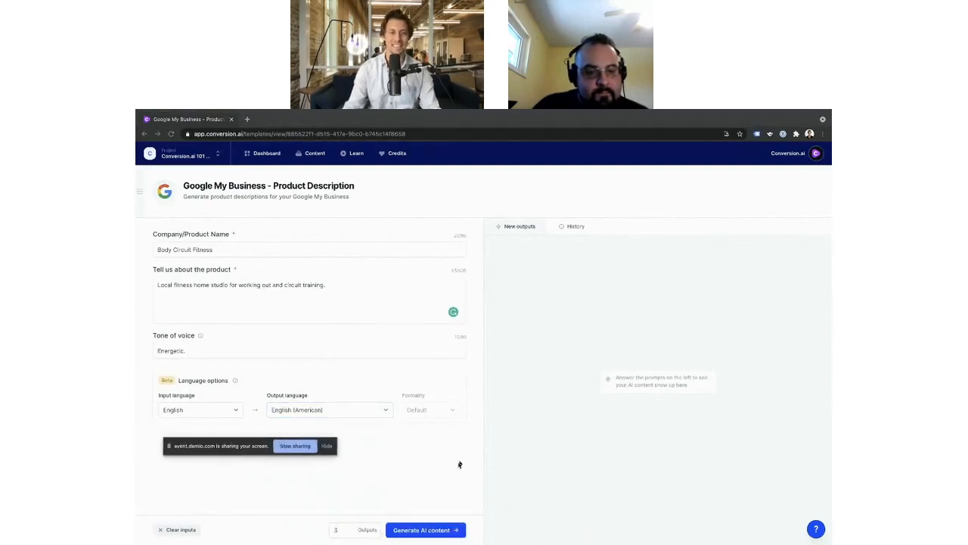
{"action": "left_click", "coordinate": [423, 530]}
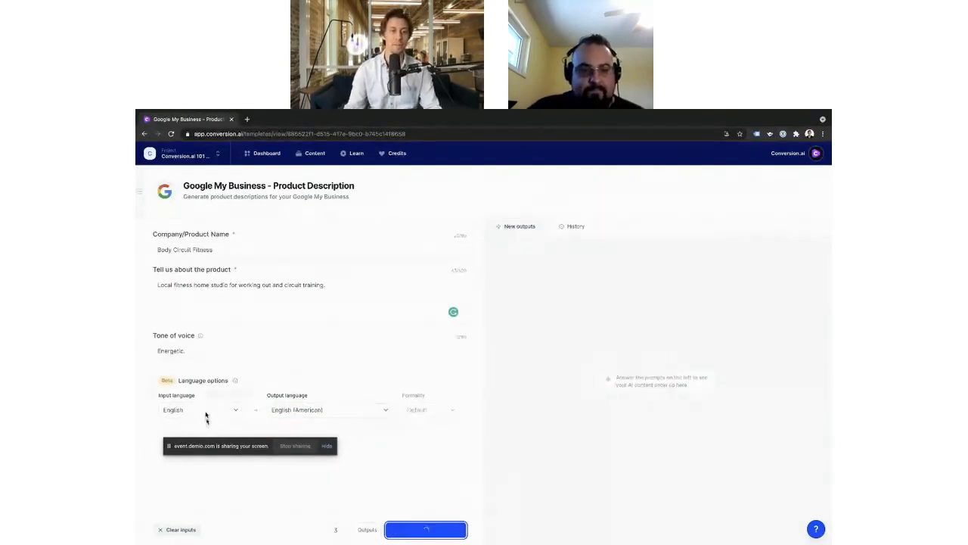
Step: Add "Personal training Bootcamp for mind, body, and spirit." before the existing product description text, with Bootcamp capitalized
{"action": "left_click", "coordinate": [347, 300]}
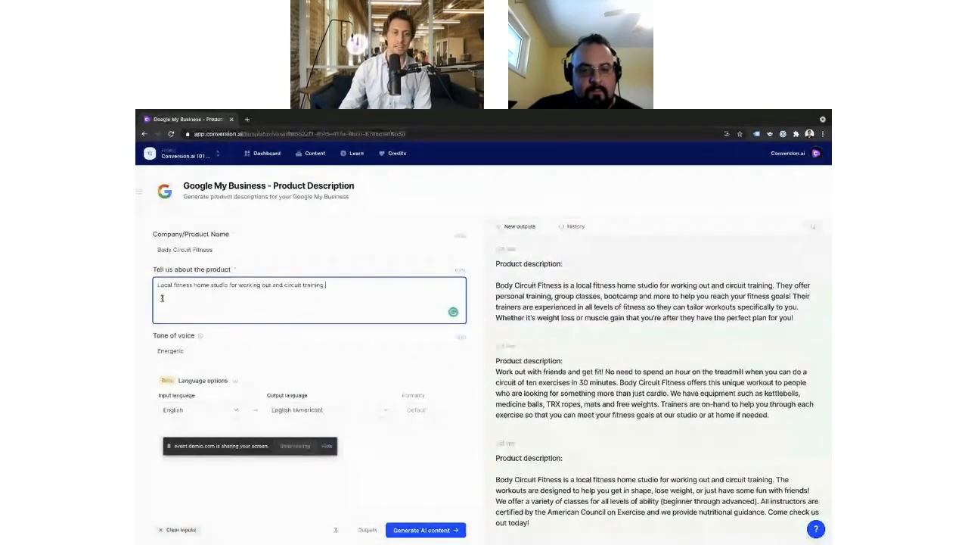
{"action": "left_click_drag", "start_coordinate": [159, 285], "coordinate": [330, 283]}
{"action": "left_click", "coordinate": [358, 289]}
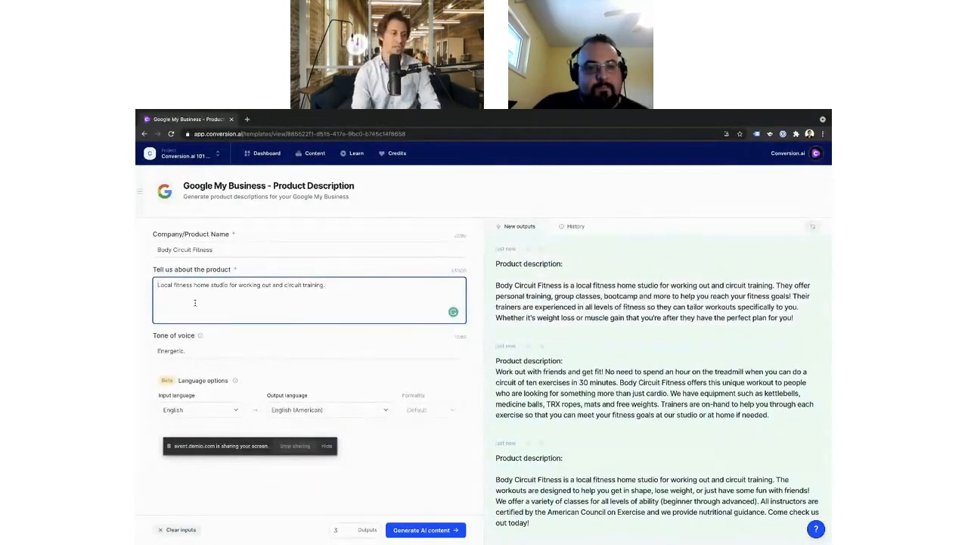
{"action": "type", "text": "Personal train"}
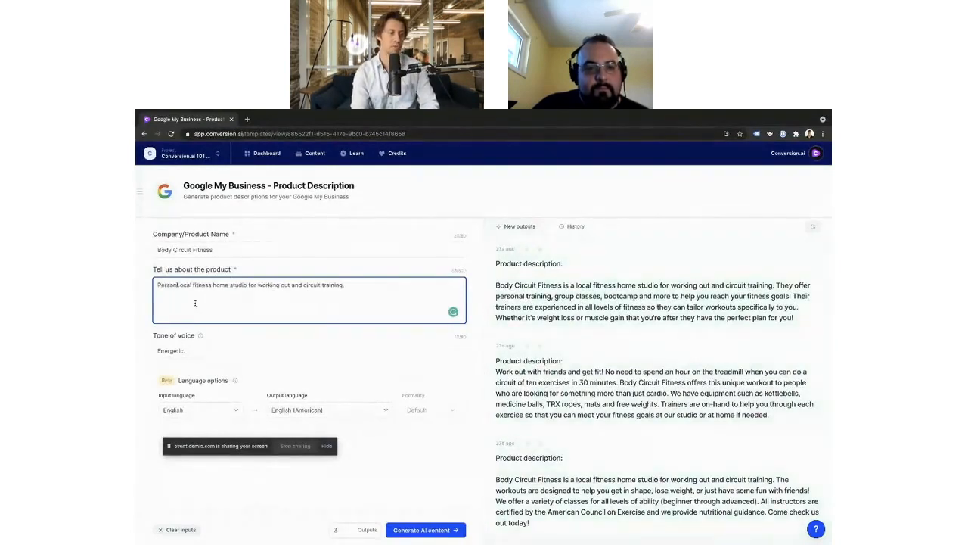
{"action": "type", "text": "ing bootcamp."}
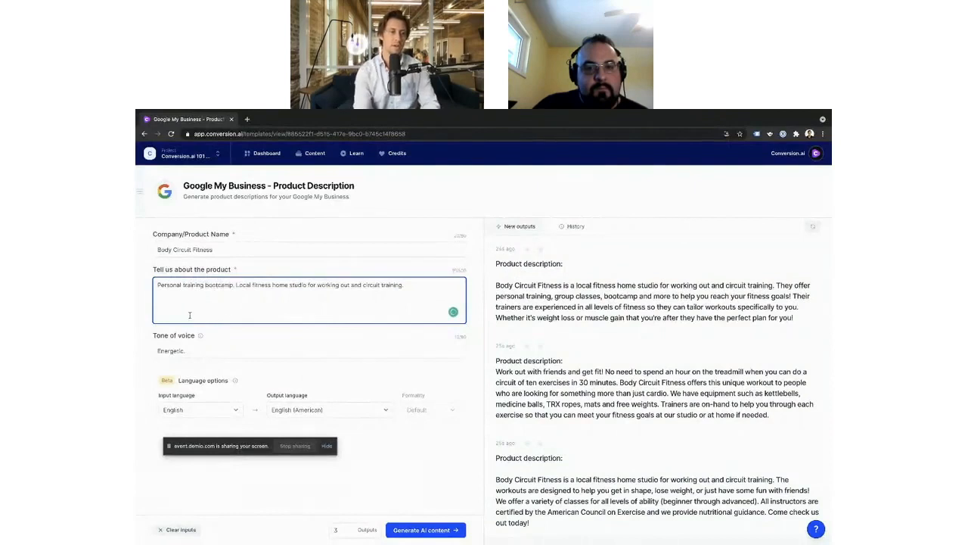
{"action": "key", "text": "BackSpace"}
{"action": "key", "text": "BackSpace"}
{"action": "type", "text": "for mind b"}
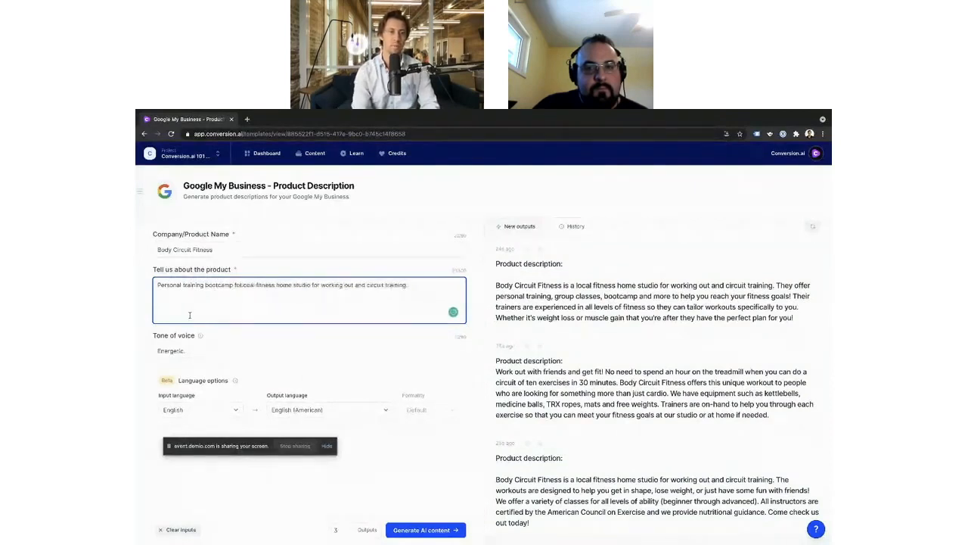
{"action": "key", "text": "BackSpace"}
{"action": "key", "text": "BackSpace"}
{"action": "type", "text": ", body, a"}
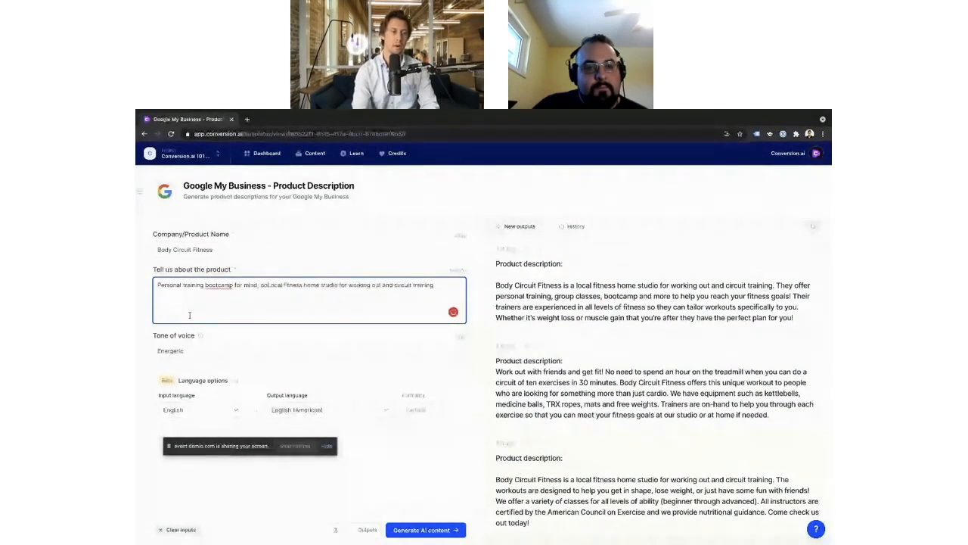
{"action": "type", "text": "nd spirit."}
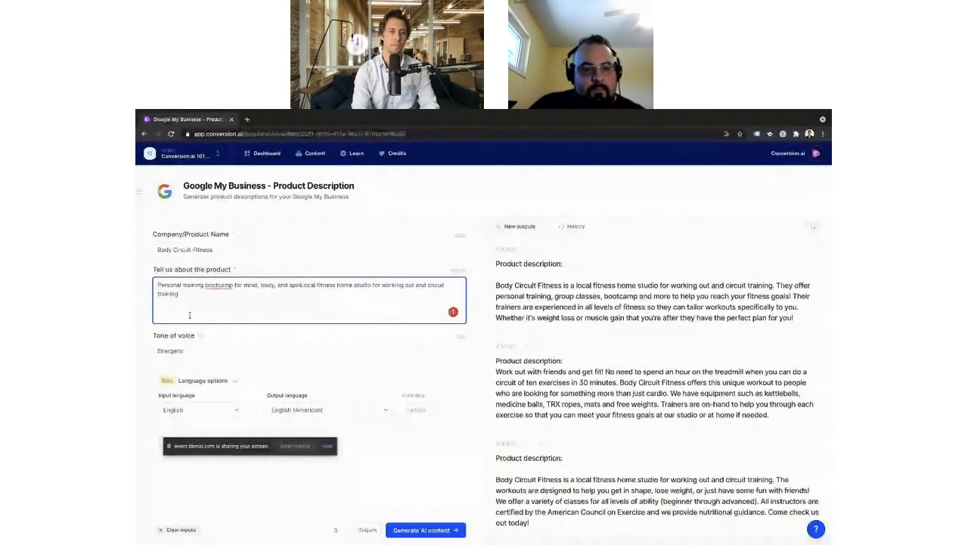
{"action": "right_click", "coordinate": [218, 285]}
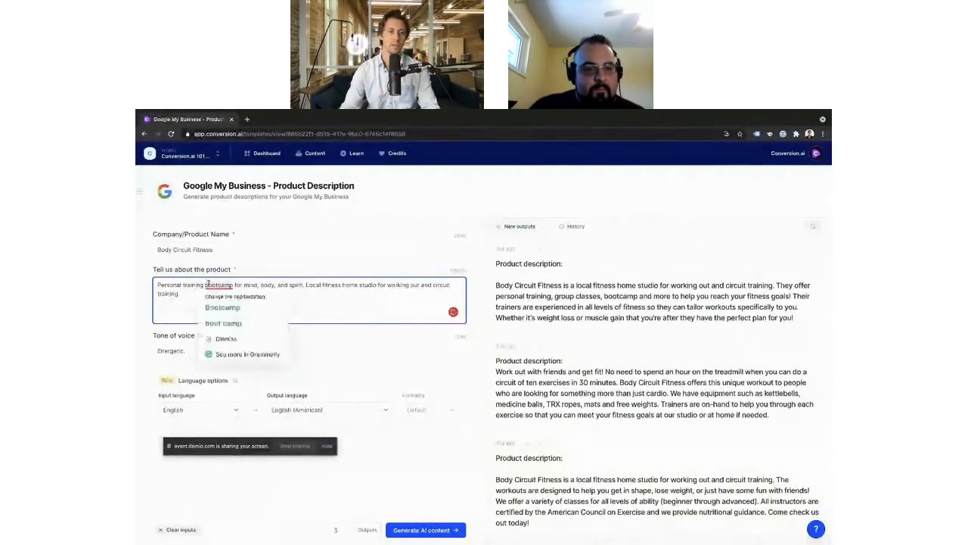
{"action": "left_click", "coordinate": [240, 295]}
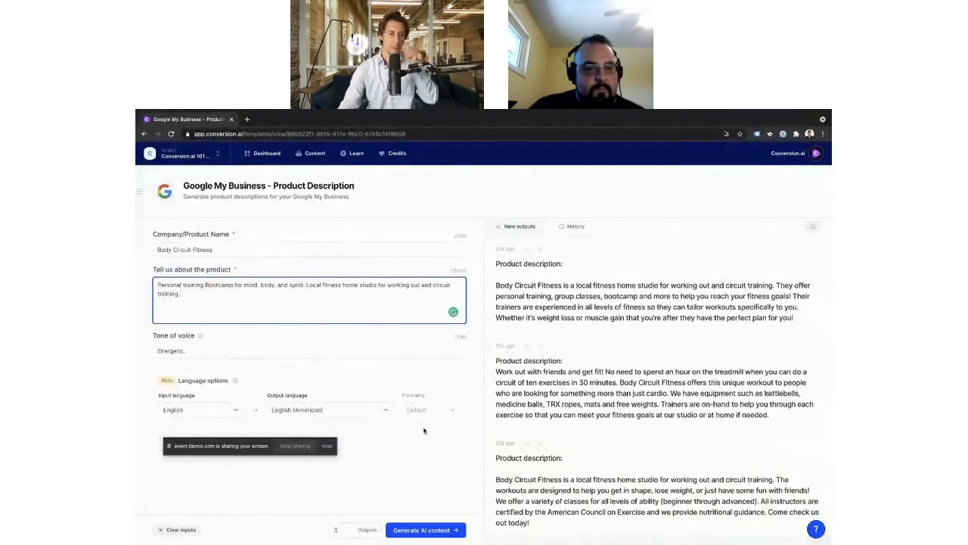
Step: Generate a new set of AI content from the expanded product description and review the outputs
{"action": "left_click", "coordinate": [425, 530]}
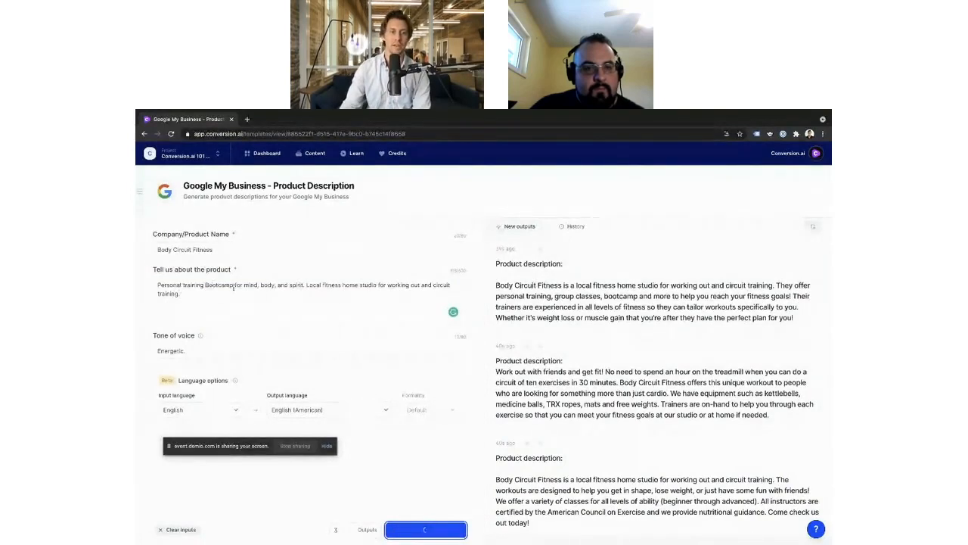
{"action": "left_click_drag", "start_coordinate": [244, 285], "coordinate": [310, 285]}
{"action": "left_click", "coordinate": [269, 296]}
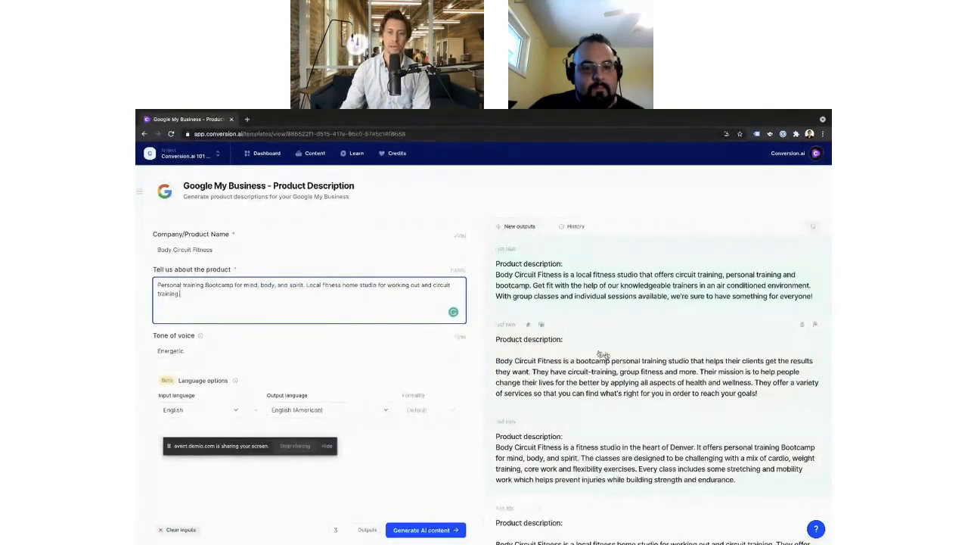
{"action": "scroll", "coordinate": [583, 412], "scroll_direction": "down", "scroll_amount": 1}
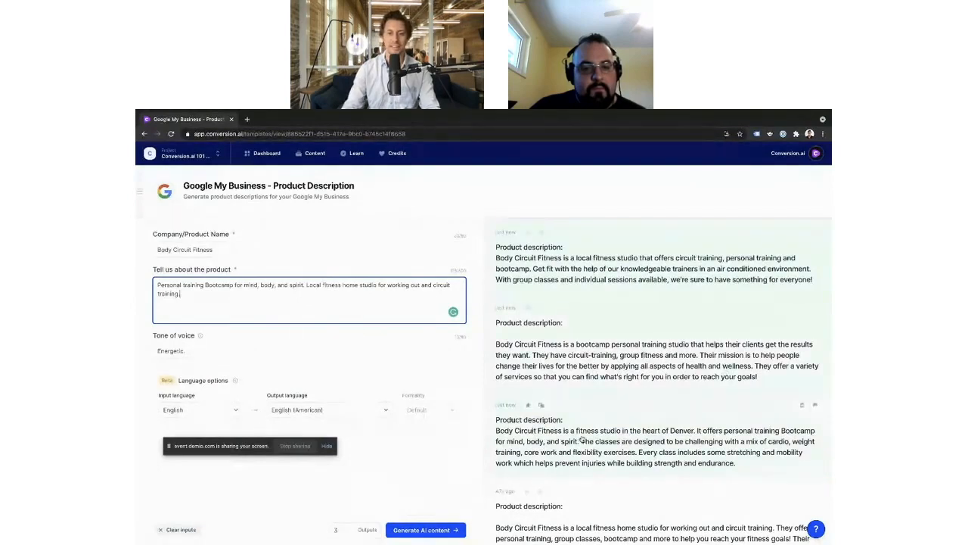
{"action": "scroll", "coordinate": [676, 383], "scroll_direction": "up", "scroll_amount": 2}
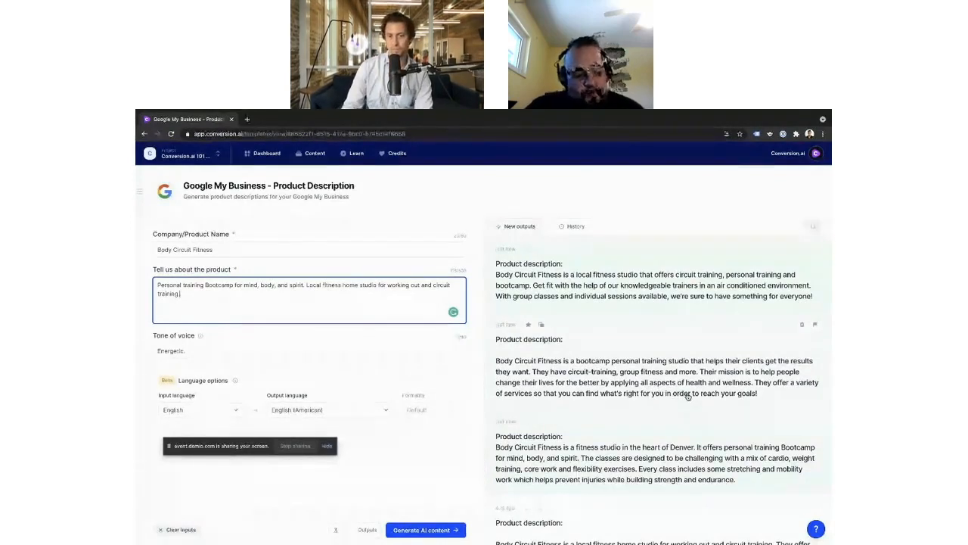
{"action": "left_click", "coordinate": [618, 397]}
{"action": "key", "text": "super+a"}
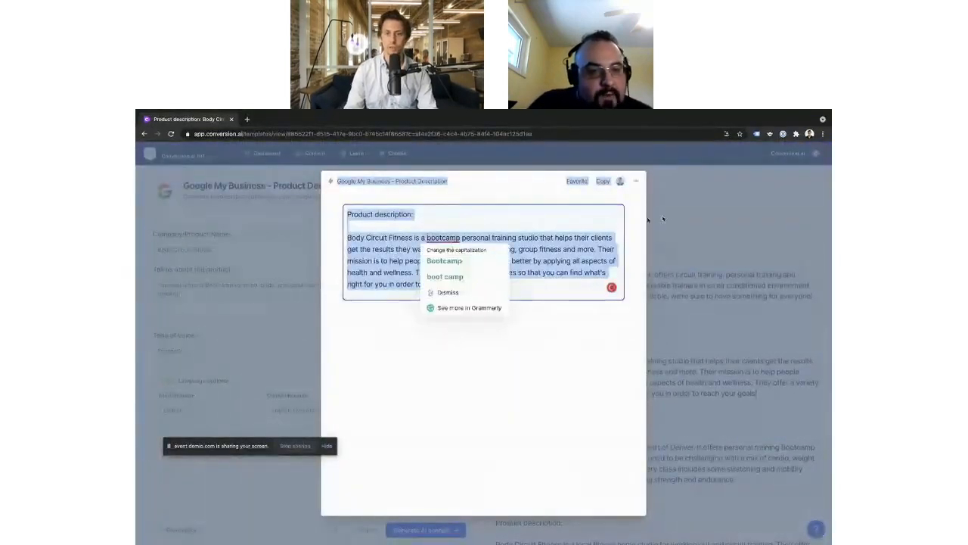
{"action": "left_click", "coordinate": [730, 218]}
Step: Open the first generated description and replace the word "local" with "Austin, TX"
{"action": "left_click", "coordinate": [521, 285]}
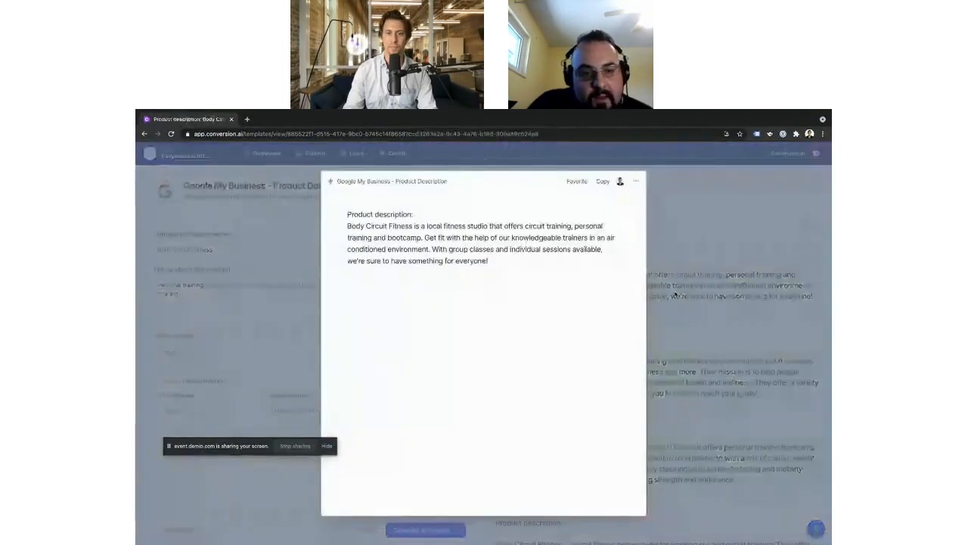
{"action": "left_click", "coordinate": [488, 261]}
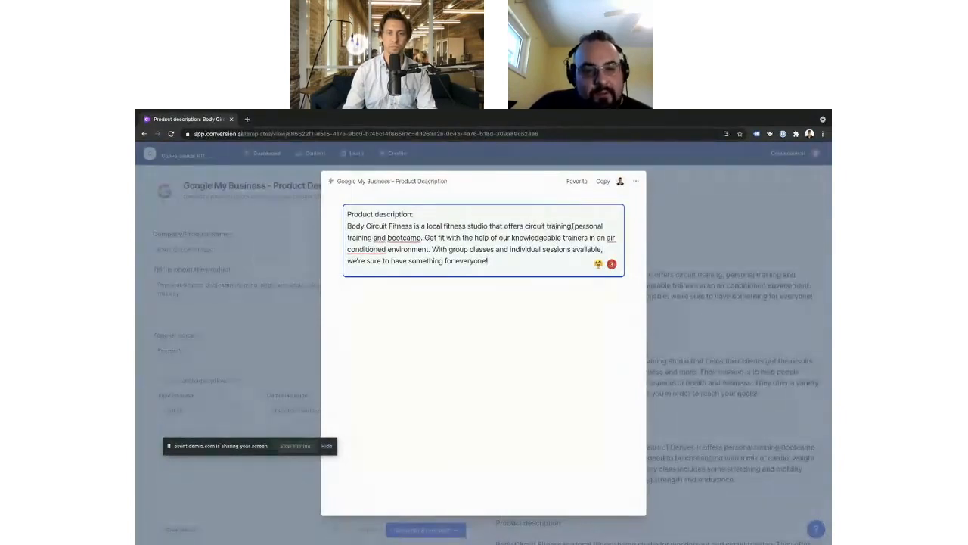
{"action": "double_click", "coordinate": [433, 225]}
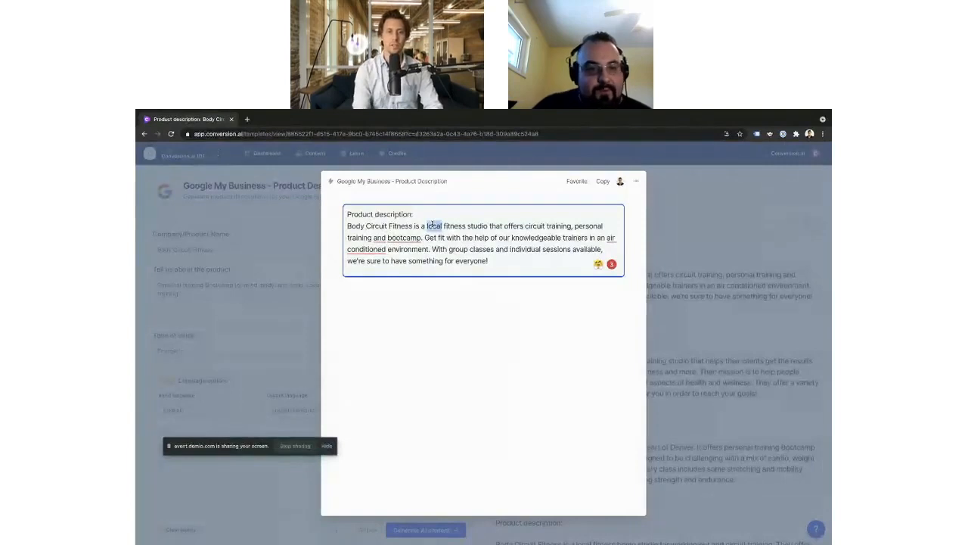
{"action": "type", "text": "AU"}
{"action": "key", "text": "BackSpace"}
{"action": "type", "text": "ustin"}
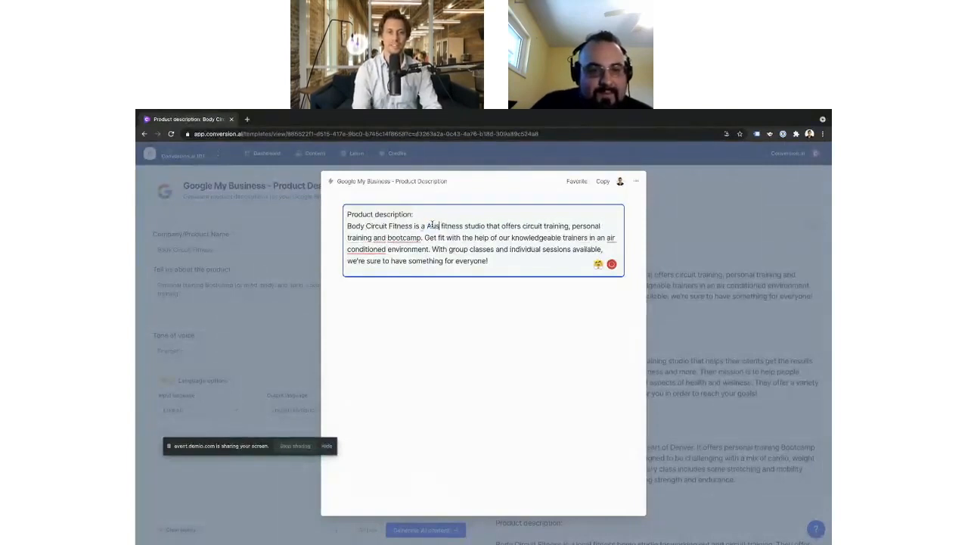
{"action": "type", "text": ", TX"}
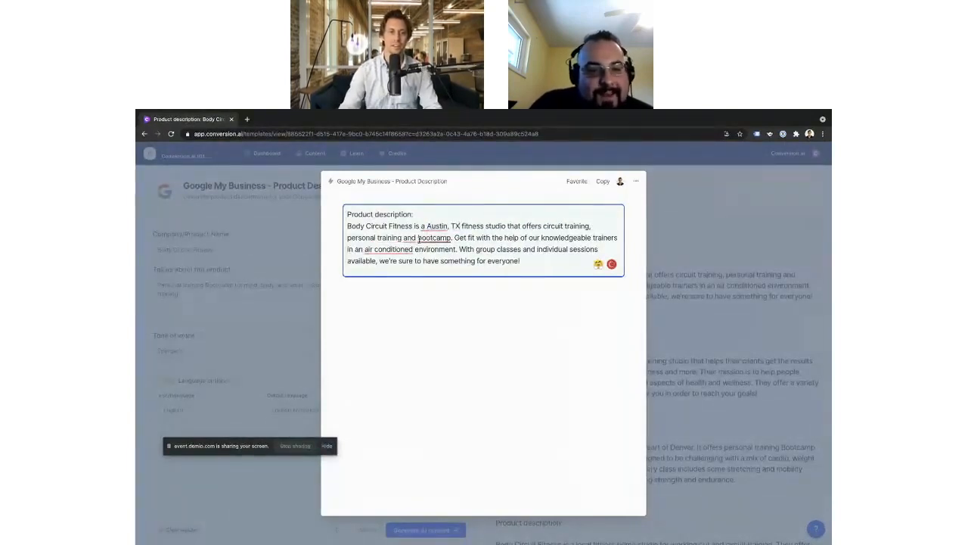
Step: Correct the description's grammar to "an Austin", "personal training, and" and "air-conditioned", and close the output
{"action": "mouse_move", "coordinate": [423, 225]}
{"action": "left_click", "coordinate": [451, 248]}
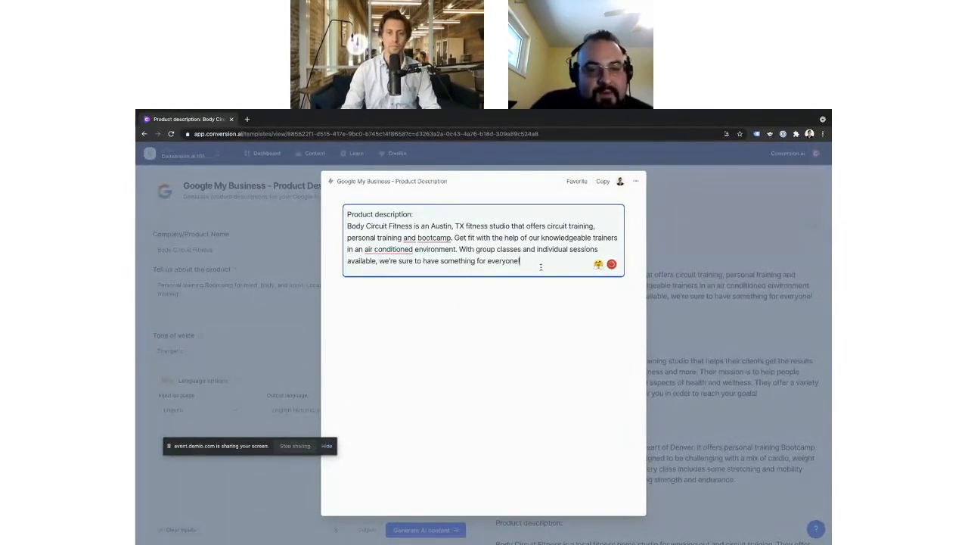
{"action": "left_click", "coordinate": [521, 260]}
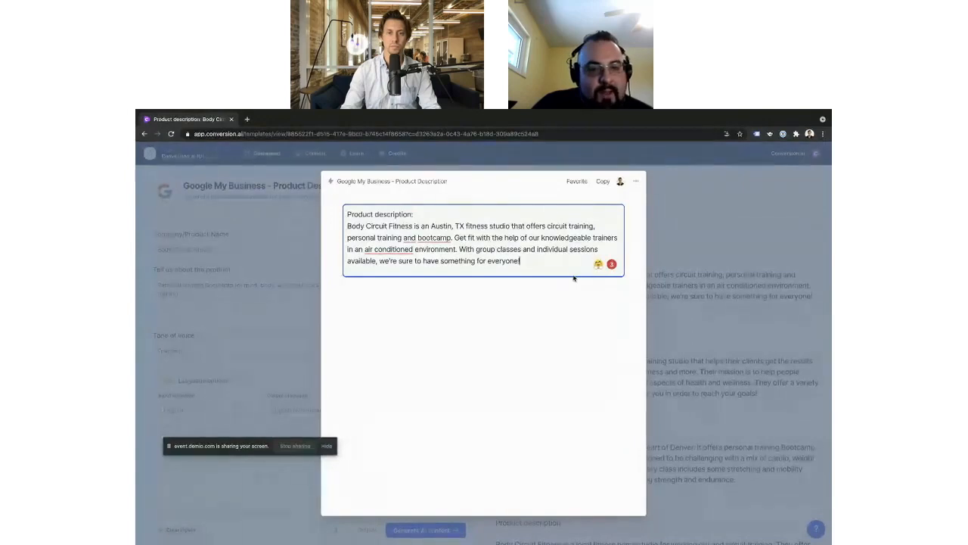
{"action": "mouse_move", "coordinate": [399, 239]}
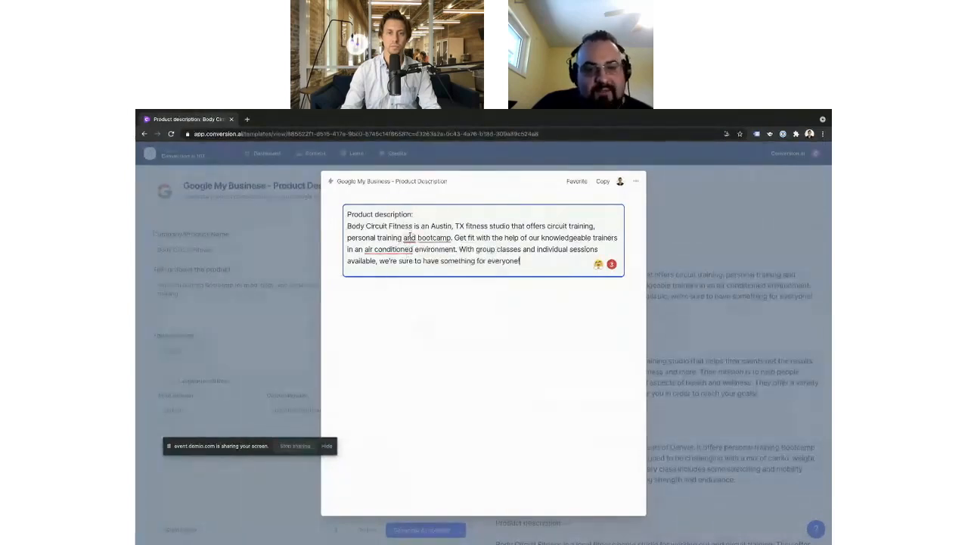
{"action": "left_click", "coordinate": [427, 258]}
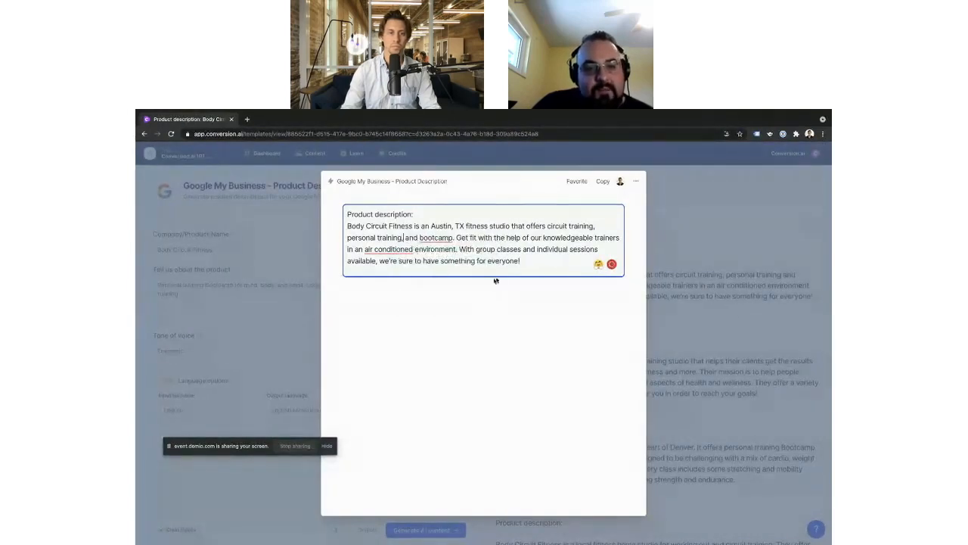
{"action": "mouse_move", "coordinate": [399, 251]}
{"action": "left_click", "coordinate": [399, 270]}
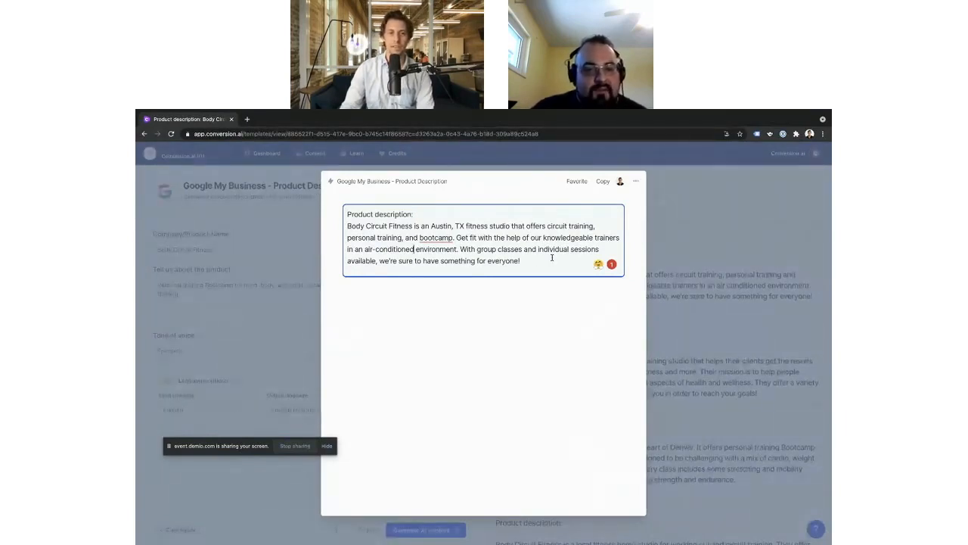
{"action": "left_click", "coordinate": [748, 276]}
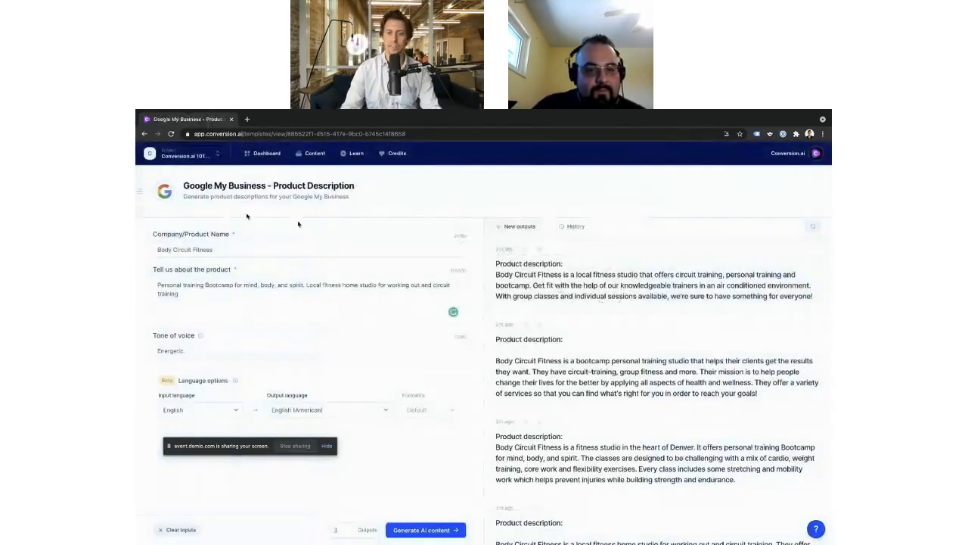
Step: Return to the template dashboard, search for "google", and open the Google My Business - What's New Post template
{"action": "scroll", "coordinate": [317, 239], "scroll_direction": "left", "scroll_amount": 5}
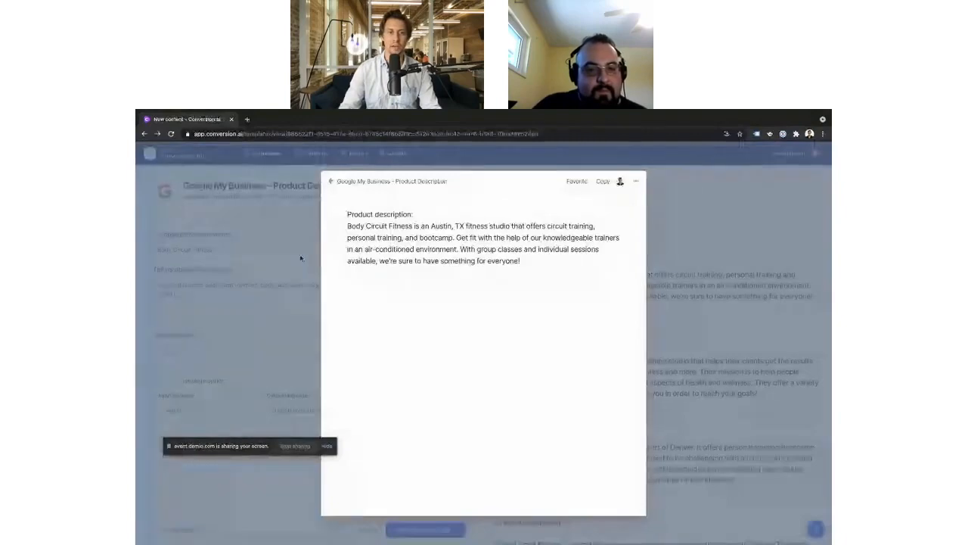
{"action": "scroll", "coordinate": [301, 255], "scroll_direction": "left", "scroll_amount": 5}
{"action": "scroll", "coordinate": [300, 256], "scroll_direction": "left", "scroll_amount": 5}
{"action": "scroll", "coordinate": [300, 256], "scroll_direction": "left", "scroll_amount": 5}
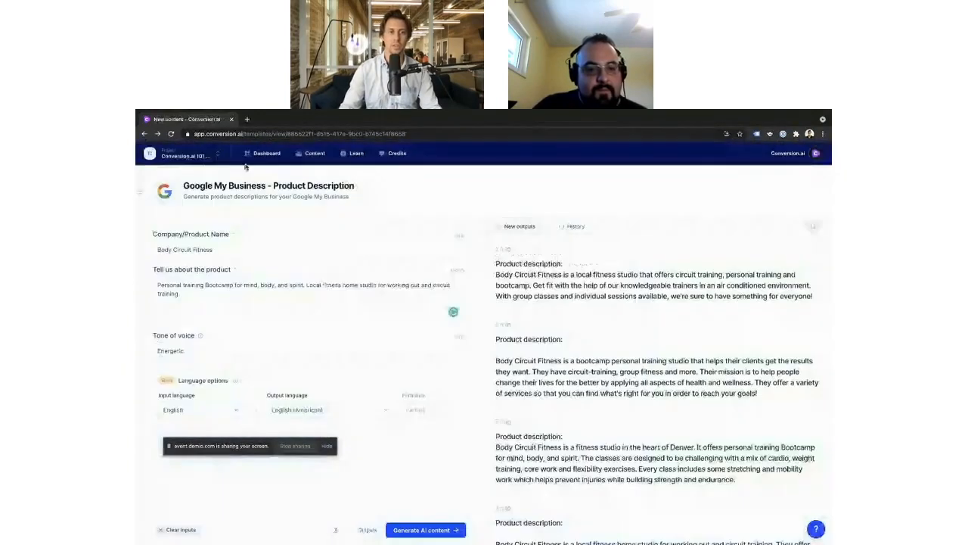
{"action": "left_click", "coordinate": [266, 152]}
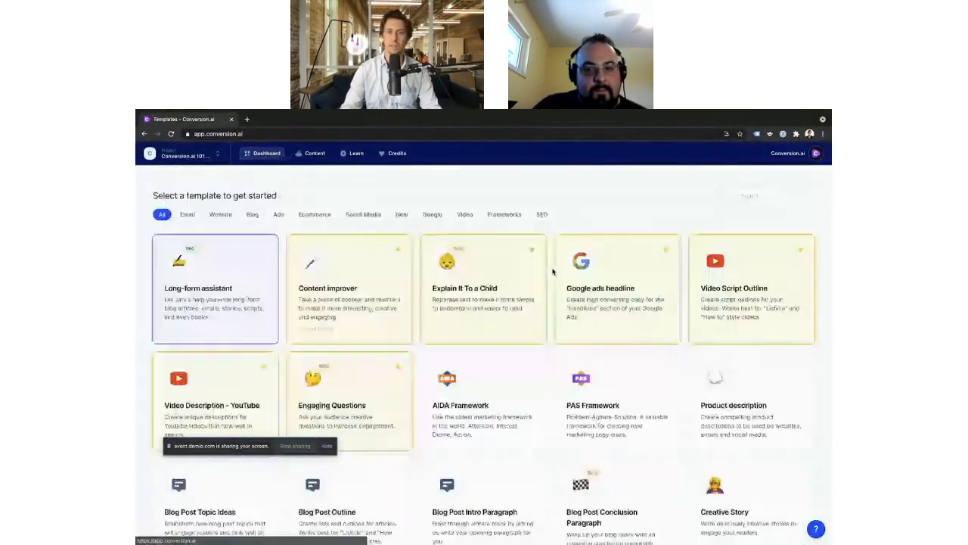
{"action": "left_click", "coordinate": [745, 196]}
{"action": "type", "text": "google"}
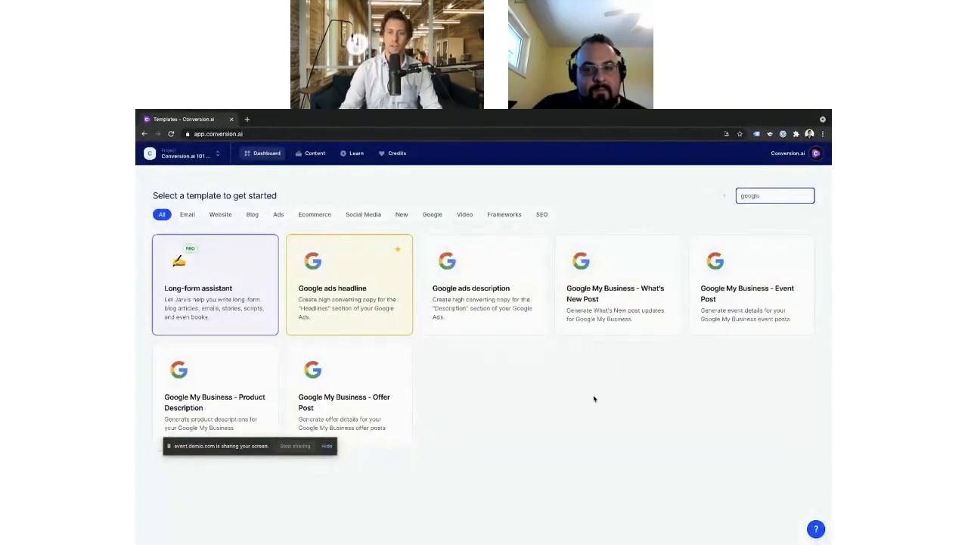
{"action": "left_click", "coordinate": [668, 282]}
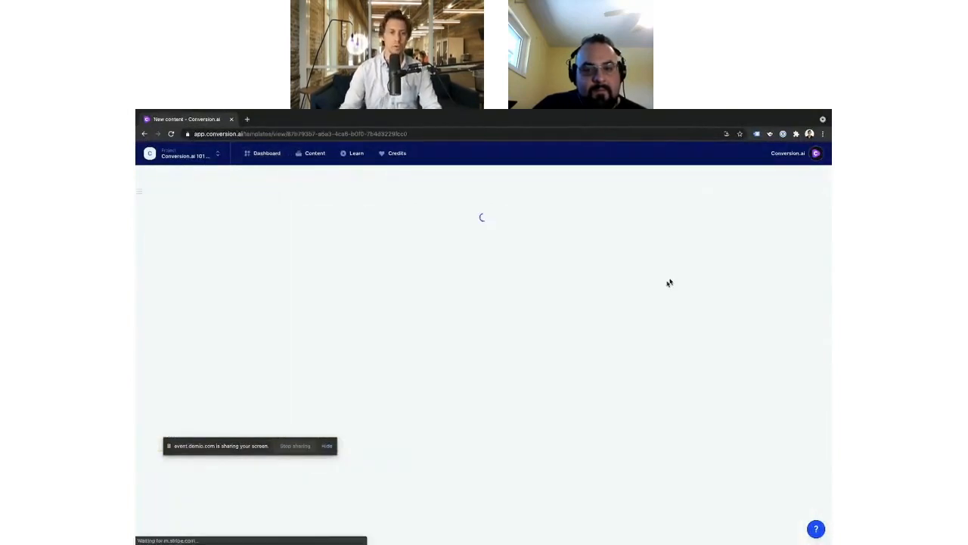
Step: Enter "I help people sell luxury homes and move into their dream home." as the business update
{"action": "left_click", "coordinate": [185, 264]}
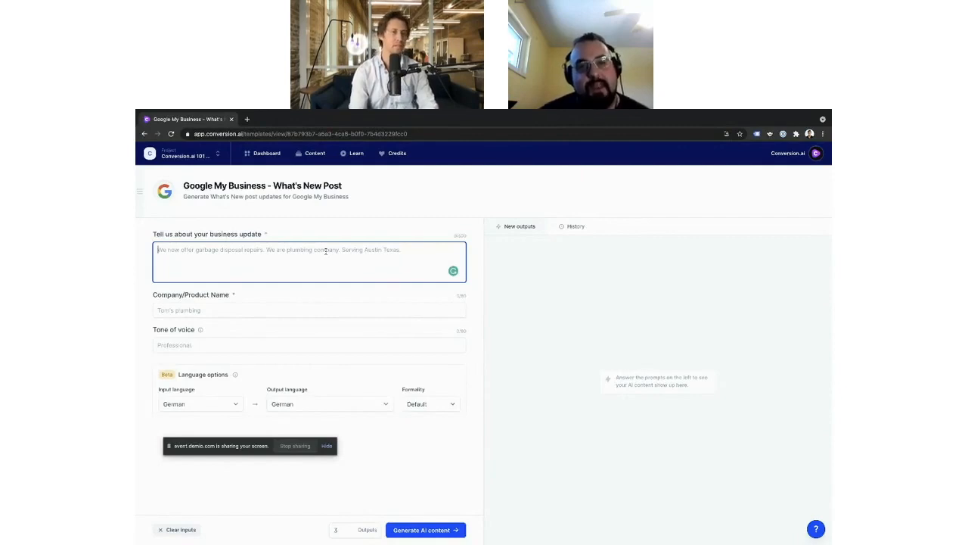
{"action": "type", "text": "W"}
{"action": "key", "text": "BackSpace"}
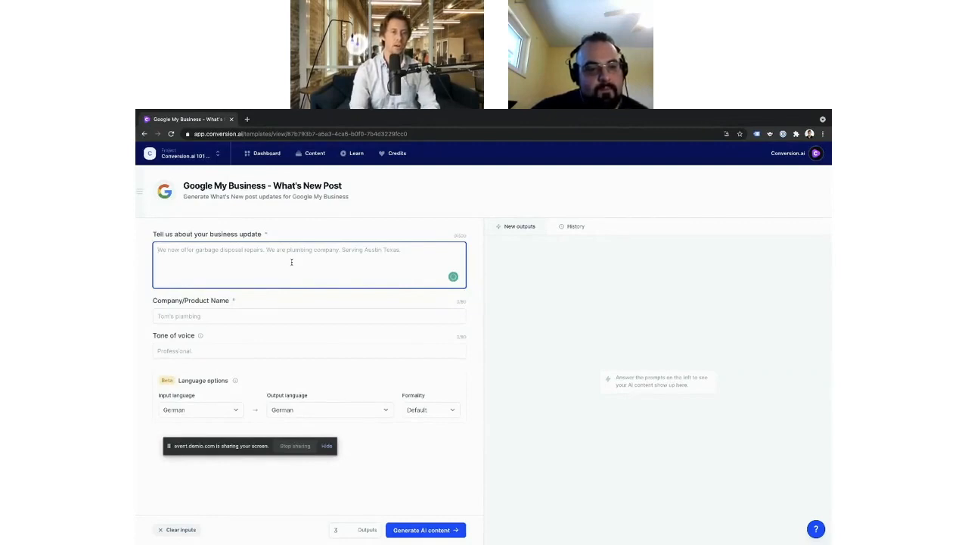
{"action": "type", "text": "I help "}
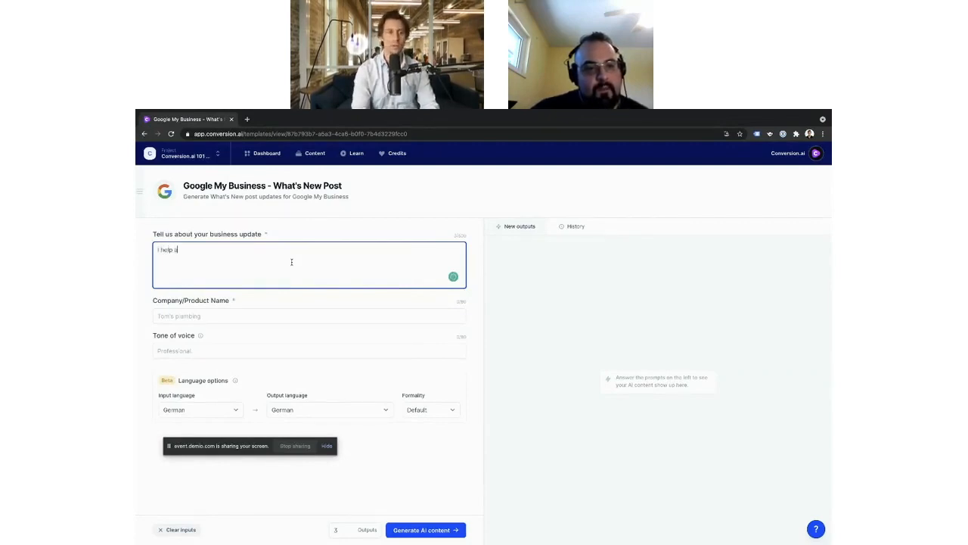
{"action": "type", "text": "people"}
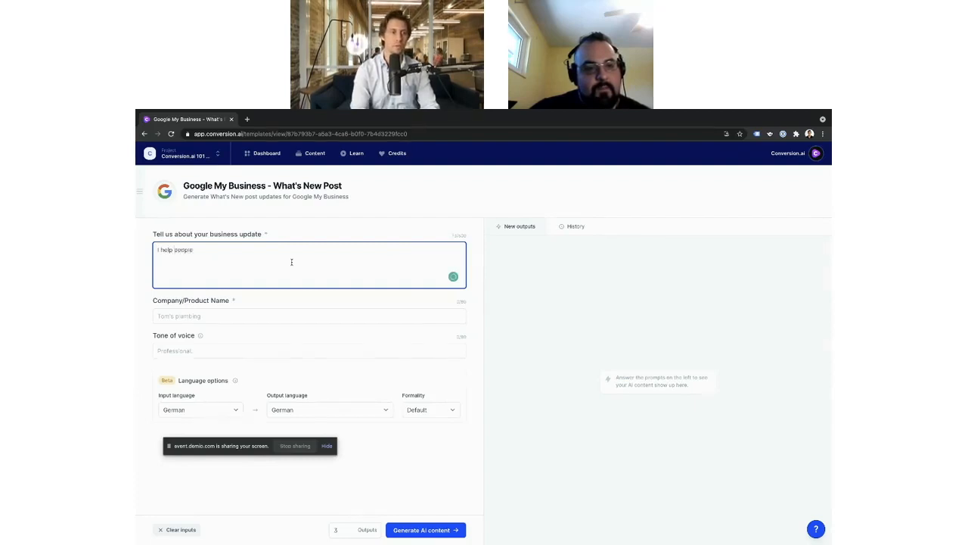
{"action": "type", "text": " sell lux"}
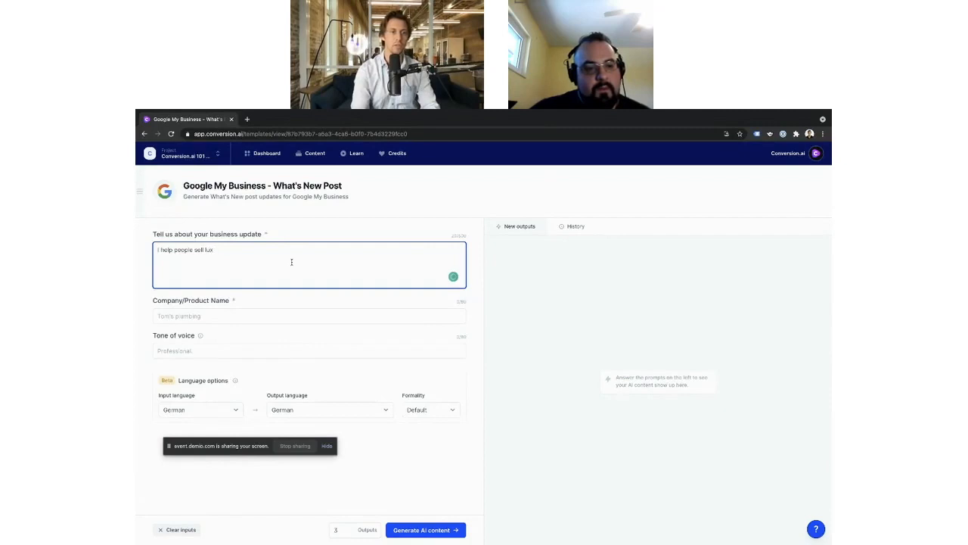
{"action": "type", "text": "ury homes "}
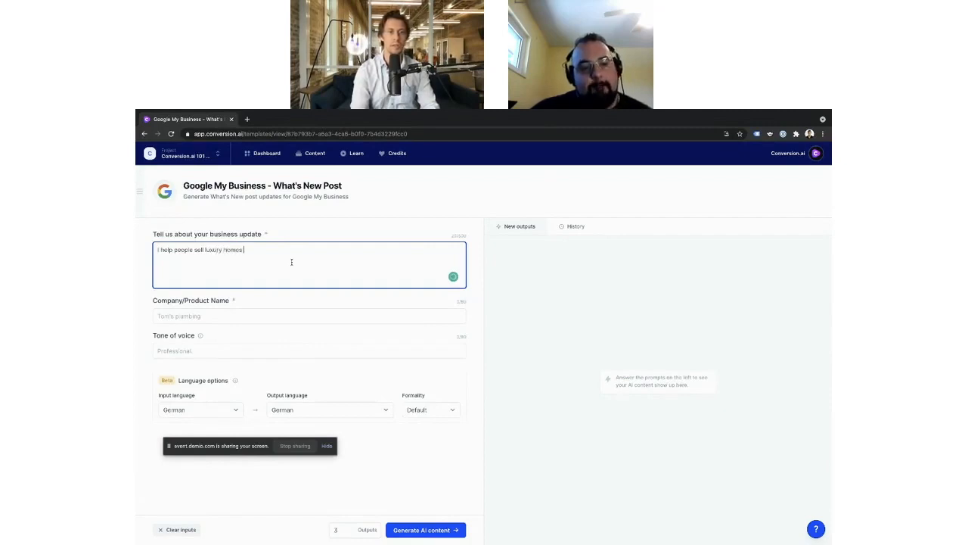
{"action": "type", "text": "and move in"}
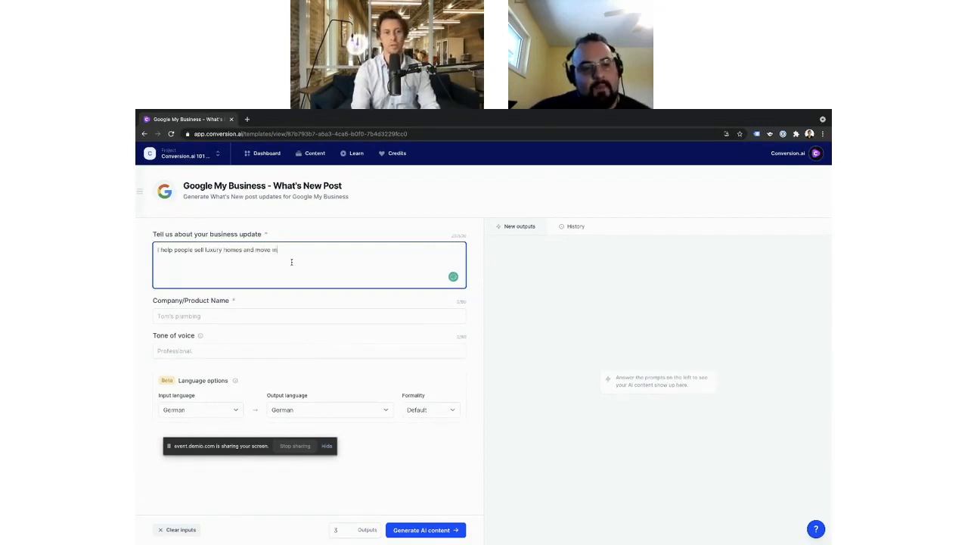
{"action": "type", "text": "to their dream h"}
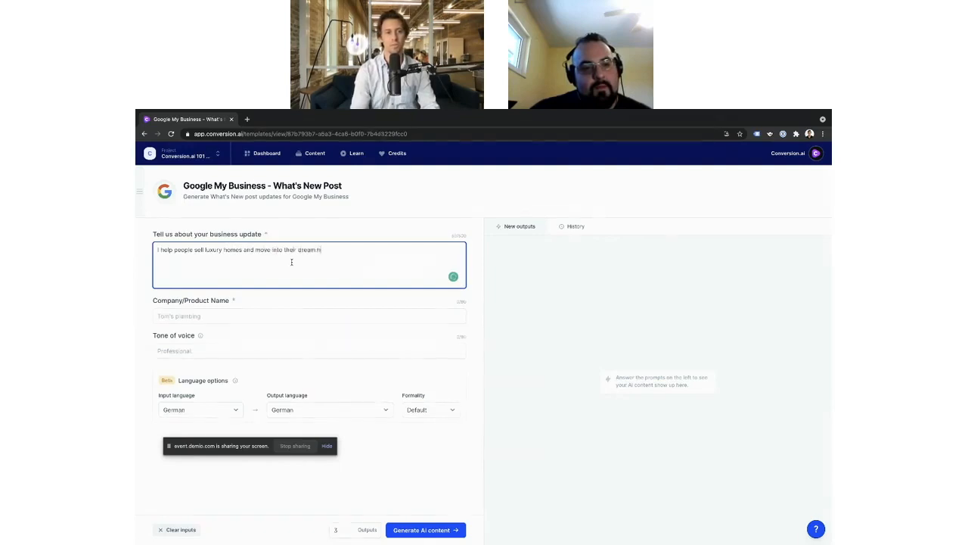
{"action": "type", "text": "ome."}
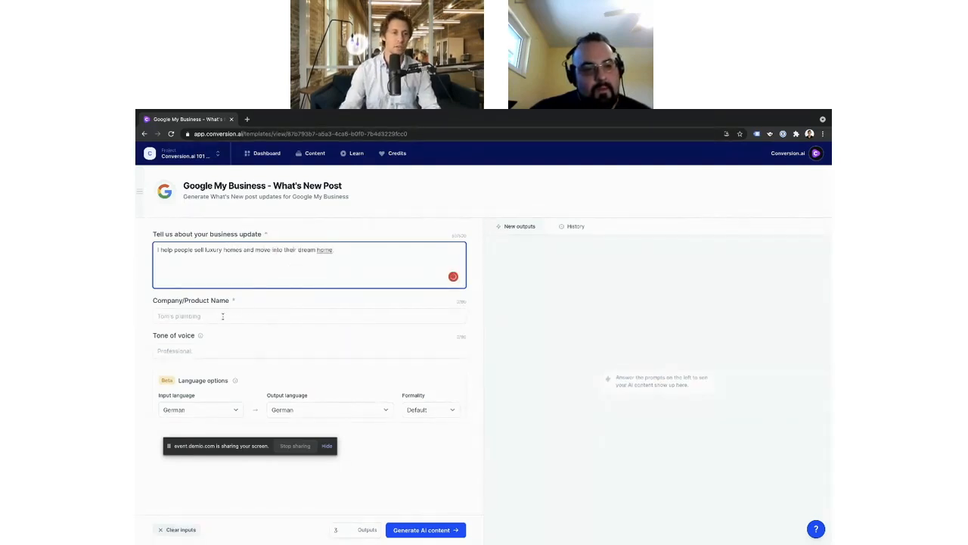
Step: Set the company/product name to "Luxury Real Estate Austin" and the tone of voice to "Luxury"
{"action": "left_click", "coordinate": [222, 316]}
{"action": "type", "text": "L"}
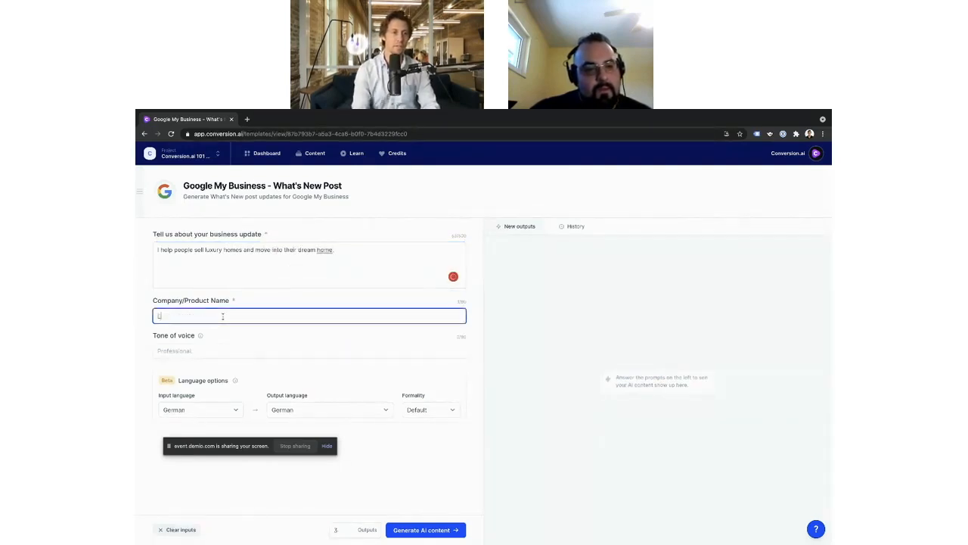
{"action": "type", "text": "uxury Real"}
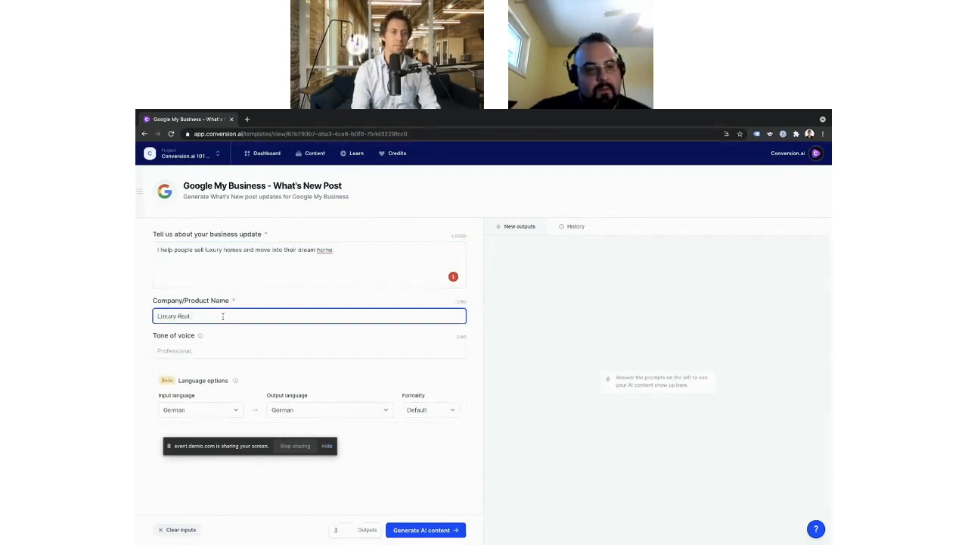
{"action": "type", "text": " Estate Austin"}
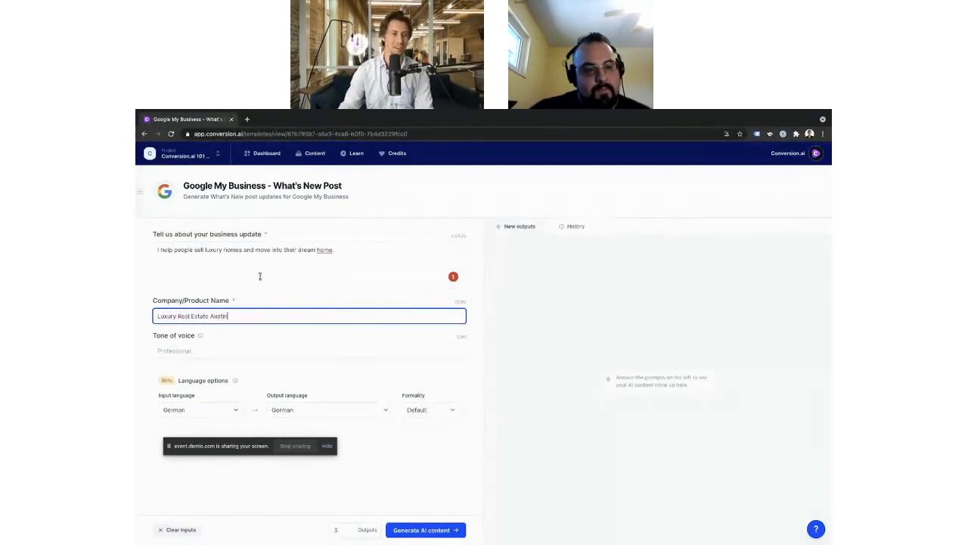
{"action": "left_click", "coordinate": [208, 350]}
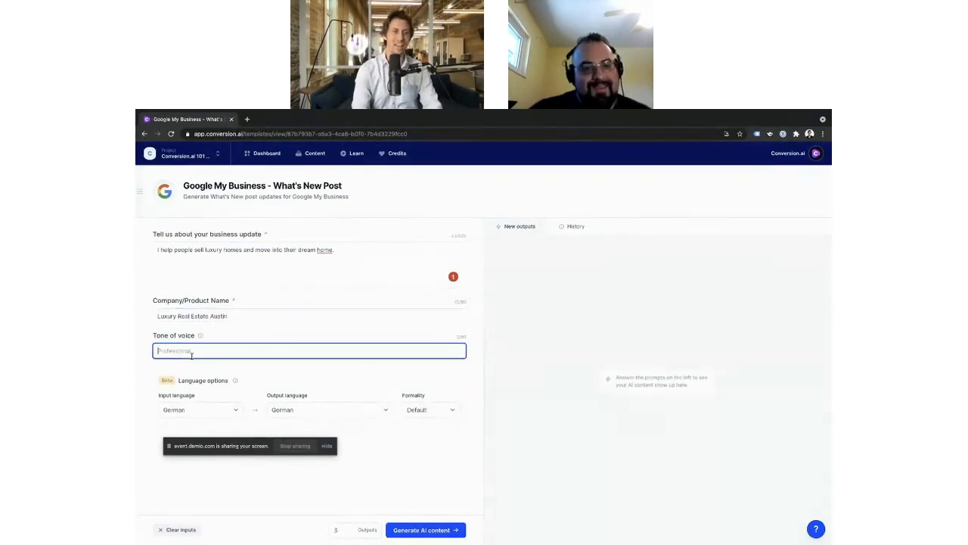
{"action": "type", "text": "Luxury"}
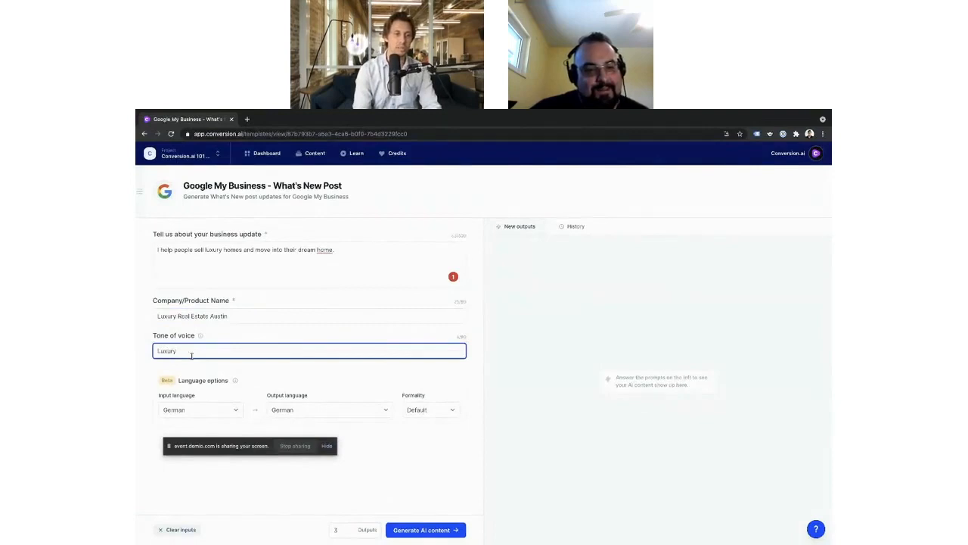
Step: Set the input language of the What's New Post to English
{"action": "left_click", "coordinate": [223, 409]}
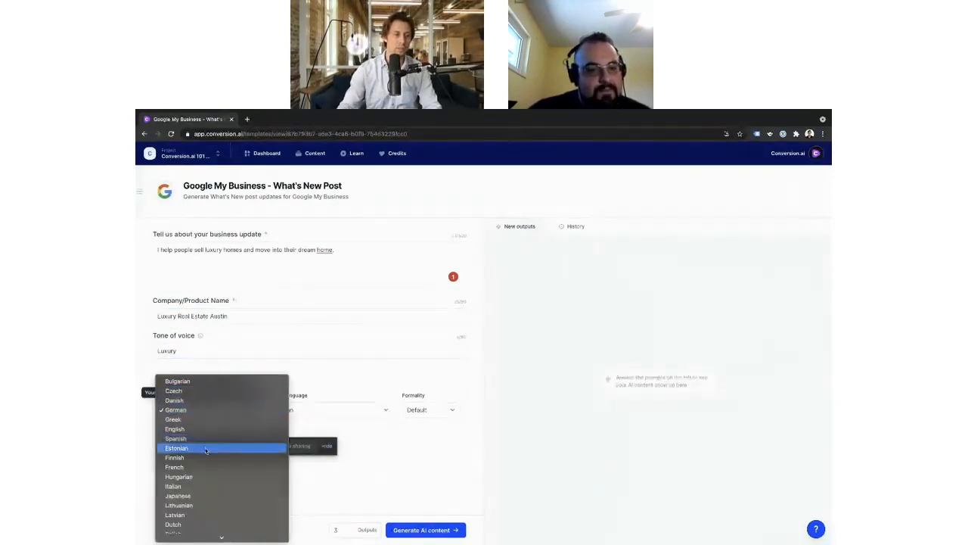
{"action": "scroll", "coordinate": [202, 466], "scroll_direction": "down", "scroll_amount": 3}
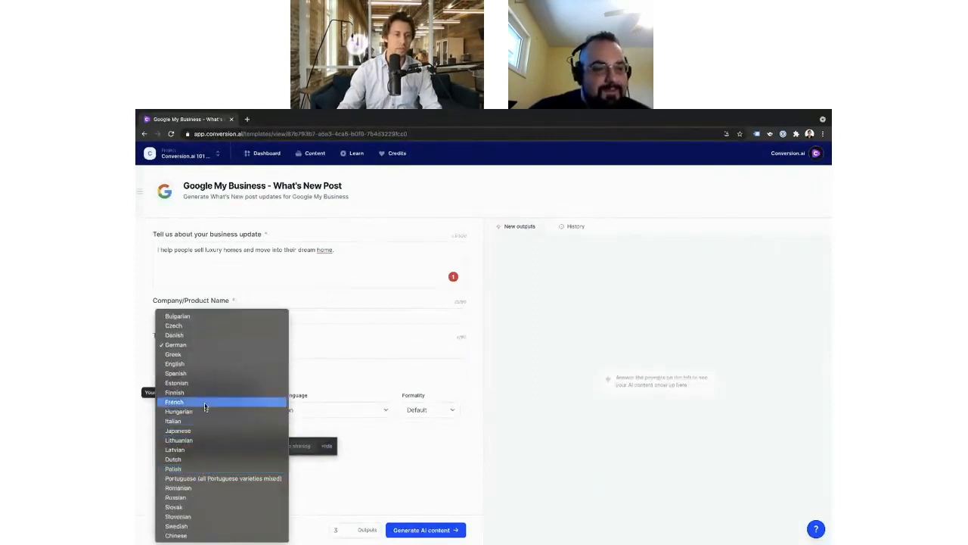
{"action": "left_click", "coordinate": [182, 364]}
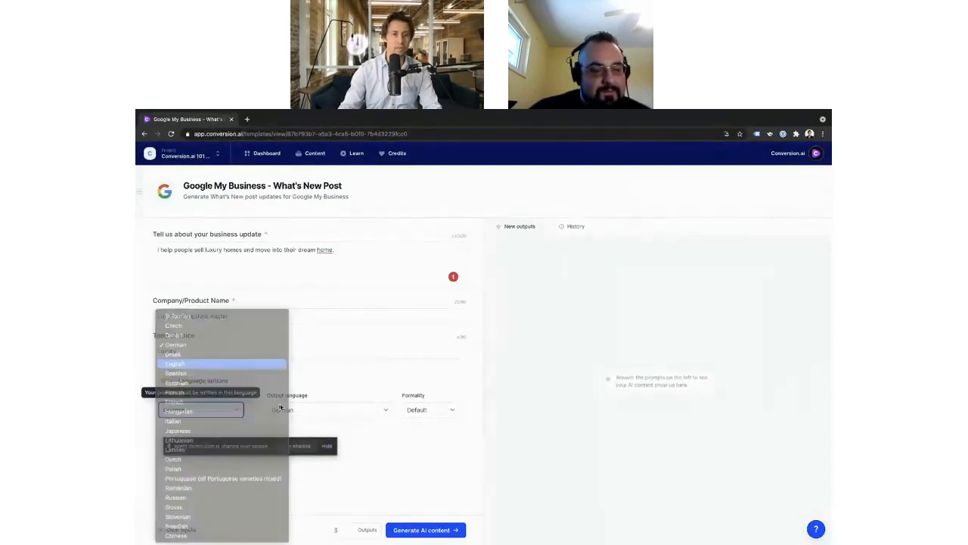
Step: Set the output language to English (American), generate the AI content, and review the What's New post outputs
{"action": "left_click", "coordinate": [309, 410]}
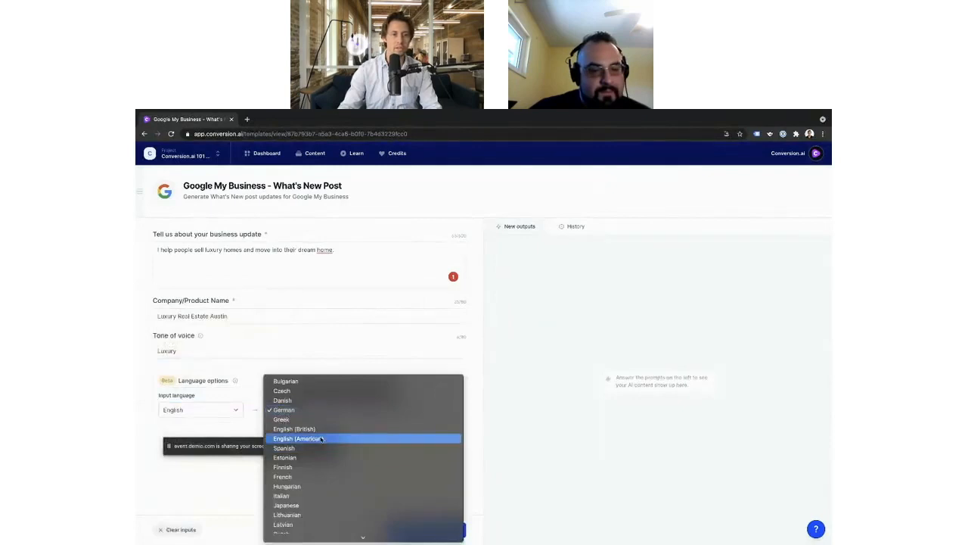
{"action": "left_click", "coordinate": [323, 439]}
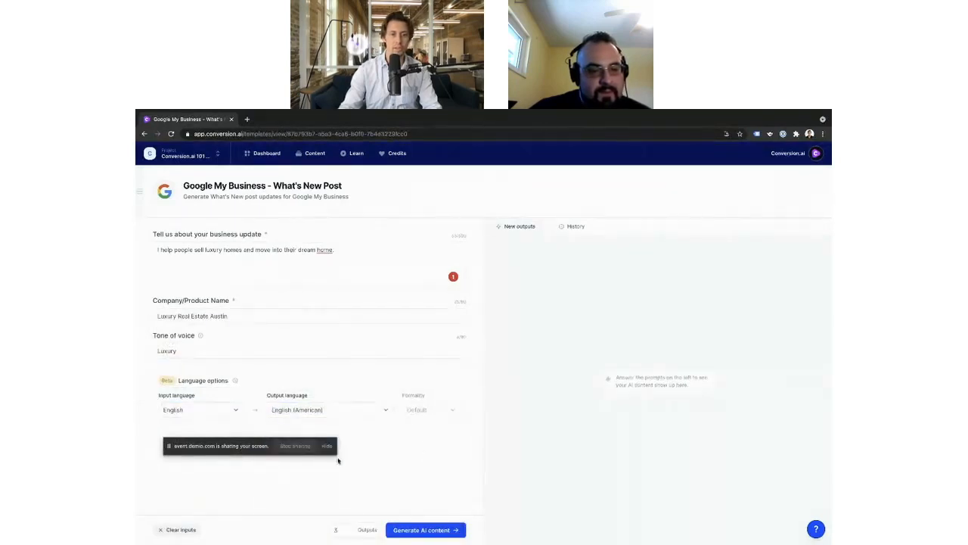
{"action": "left_click", "coordinate": [426, 530]}
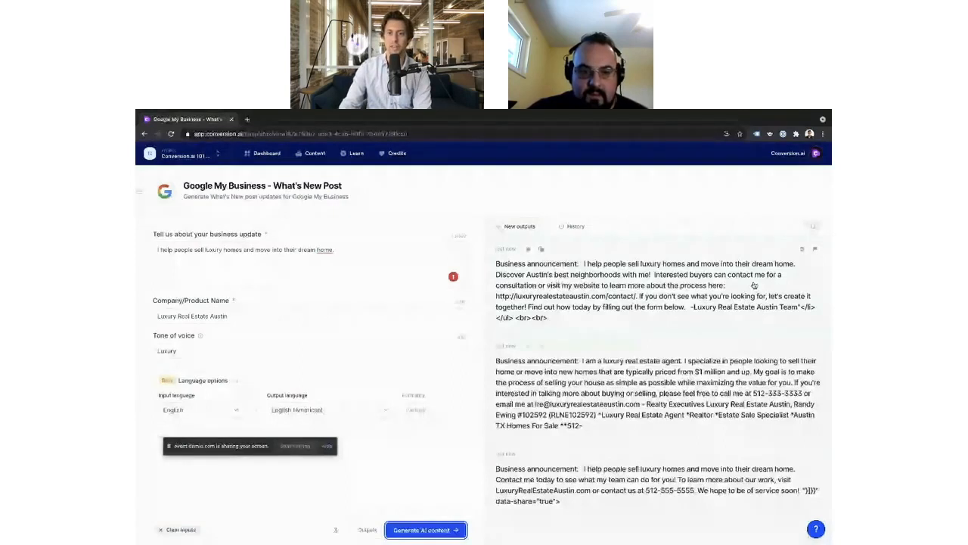
{"action": "scroll", "coordinate": [588, 330], "scroll_direction": "down", "scroll_amount": 1}
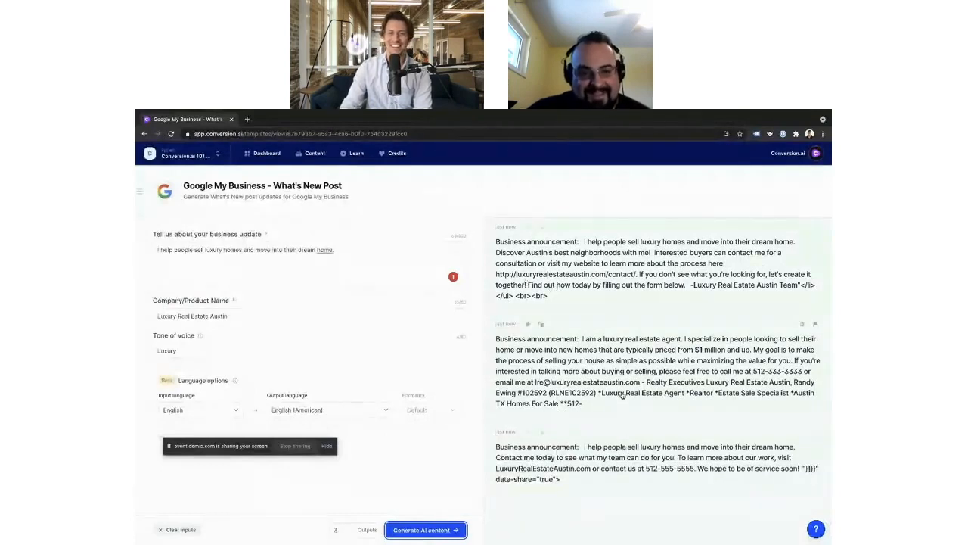
{"action": "scroll", "coordinate": [622, 396], "scroll_direction": "down", "scroll_amount": 1}
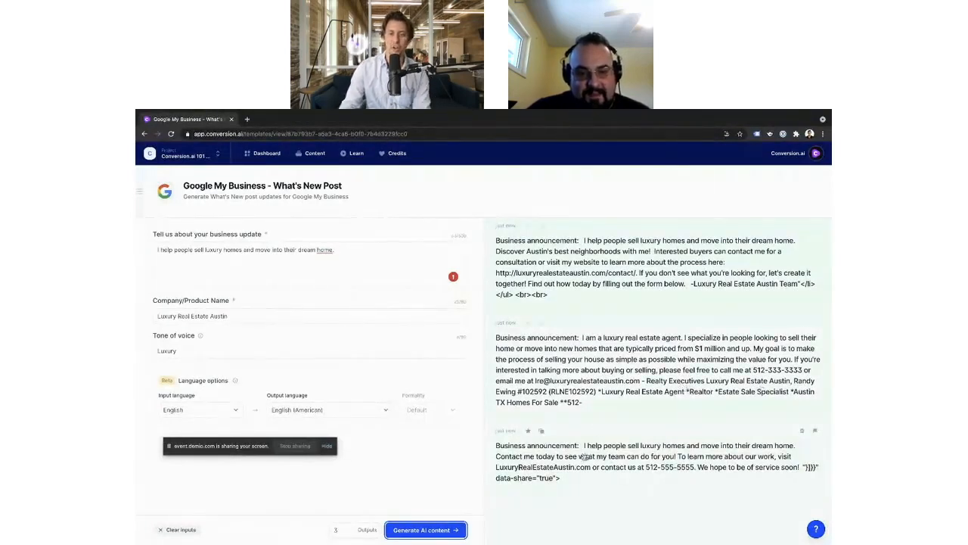
Step: Open the second generated post for editing and delete the "Business announcement:" prefix from its text
{"action": "left_click", "coordinate": [636, 367]}
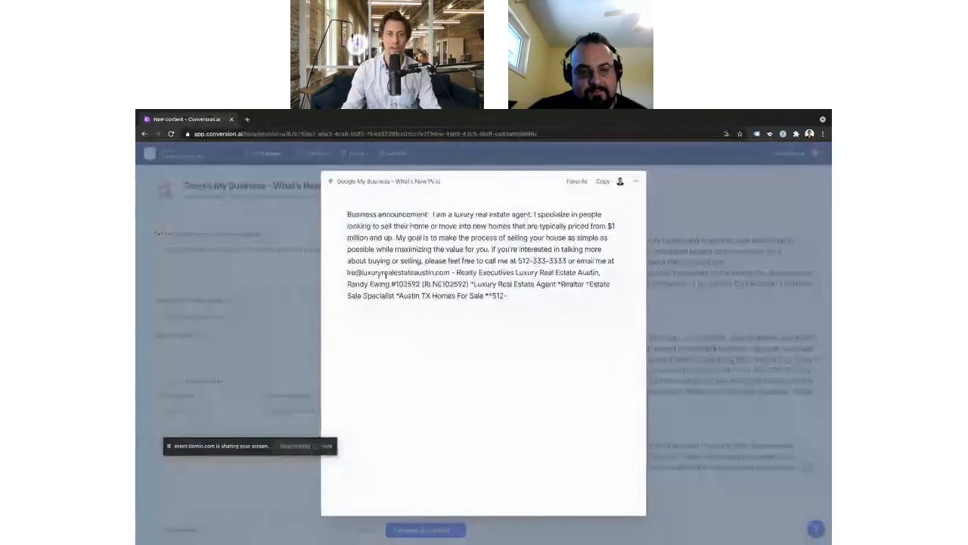
{"action": "left_click", "coordinate": [508, 284]}
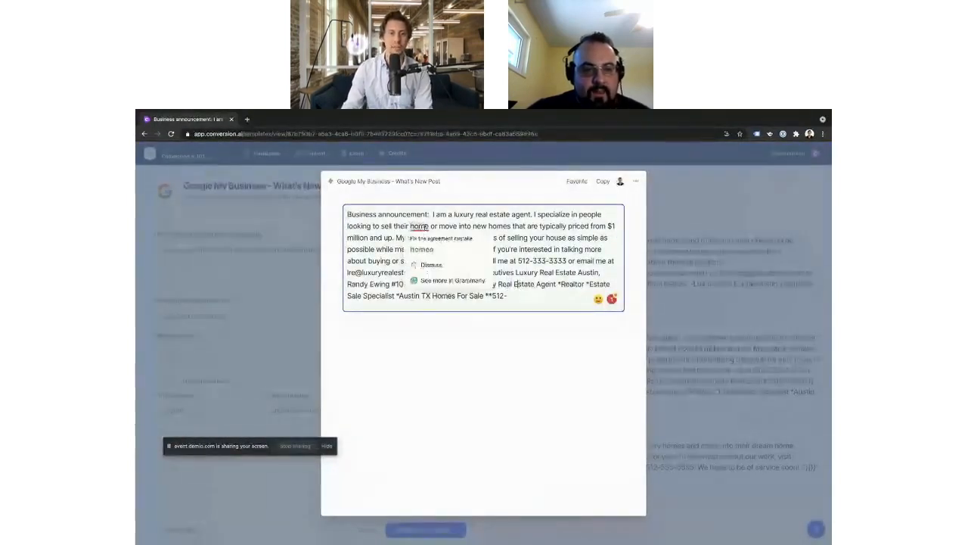
{"action": "left_click", "coordinate": [433, 215]}
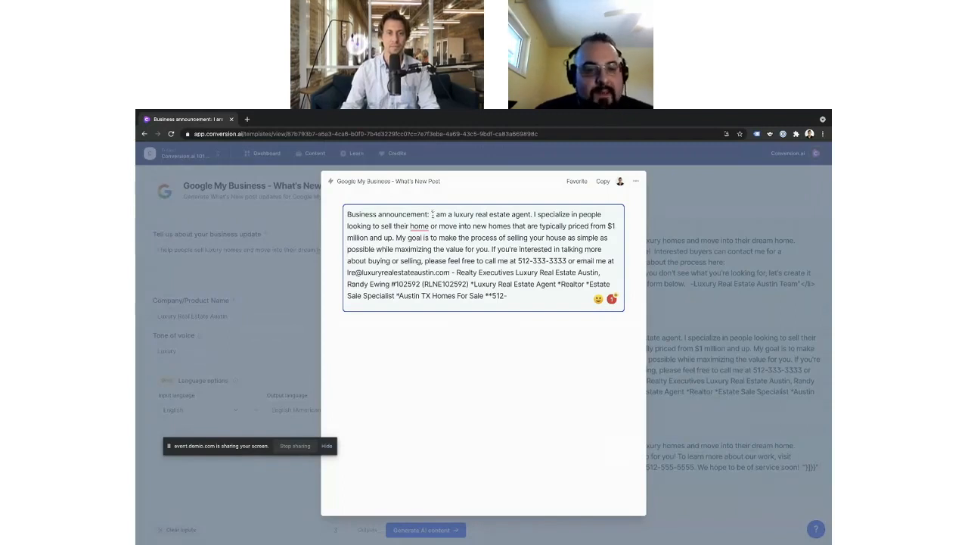
{"action": "left_click_drag", "start_coordinate": [433, 214], "coordinate": [347, 214]}
{"action": "key", "text": "BackSpace"}
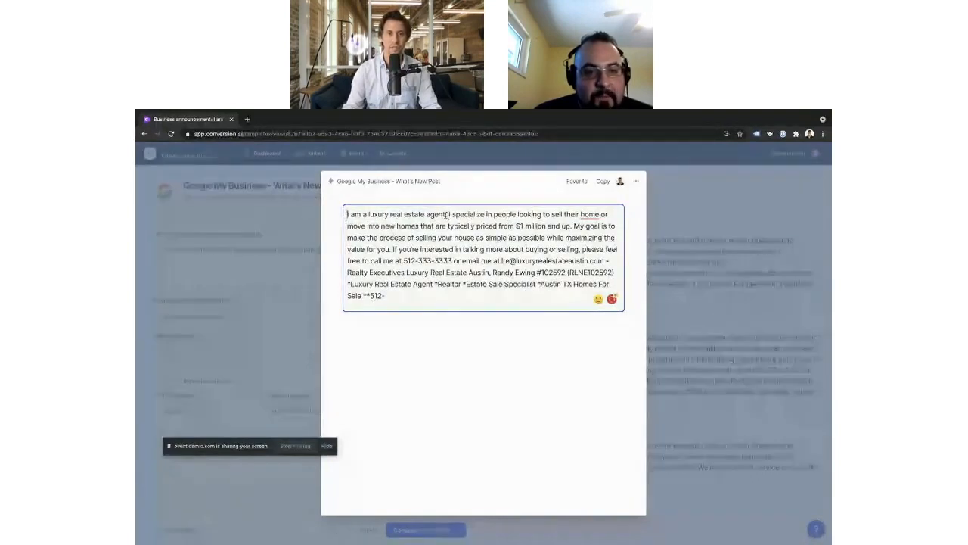
Step: Replace the opening sentence "I am a luxury real estate agent." with a "Hey y'all" greeting that introduces the agent by first name
{"action": "left_click_drag", "start_coordinate": [450, 215], "coordinate": [346, 215]}
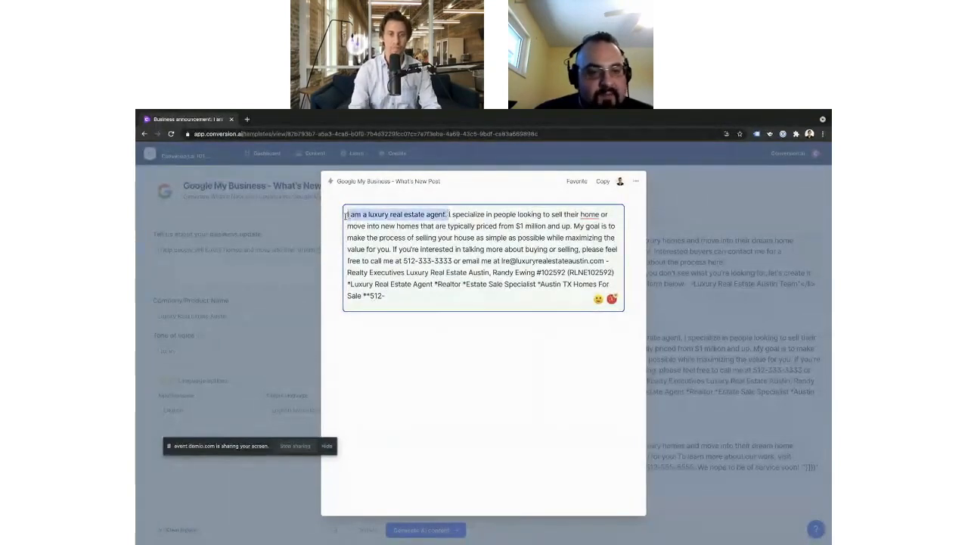
{"action": "key", "text": "BackSpace"}
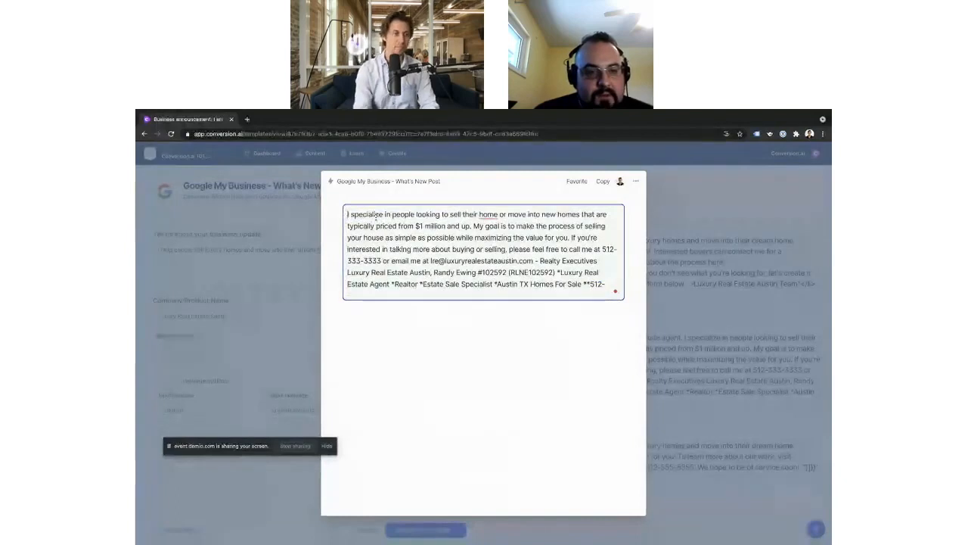
{"action": "type", "text": "Hey"}
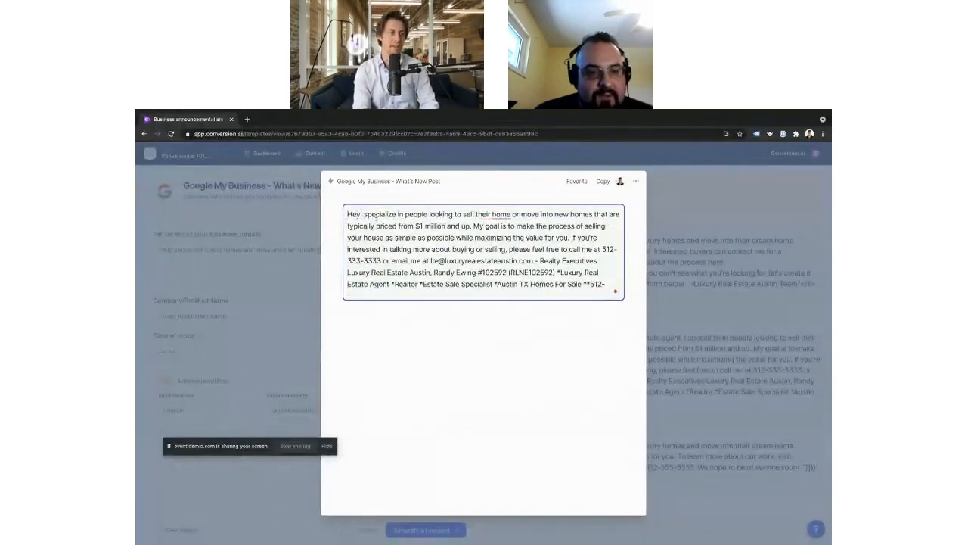
{"action": "type", "text": " y'all!"}
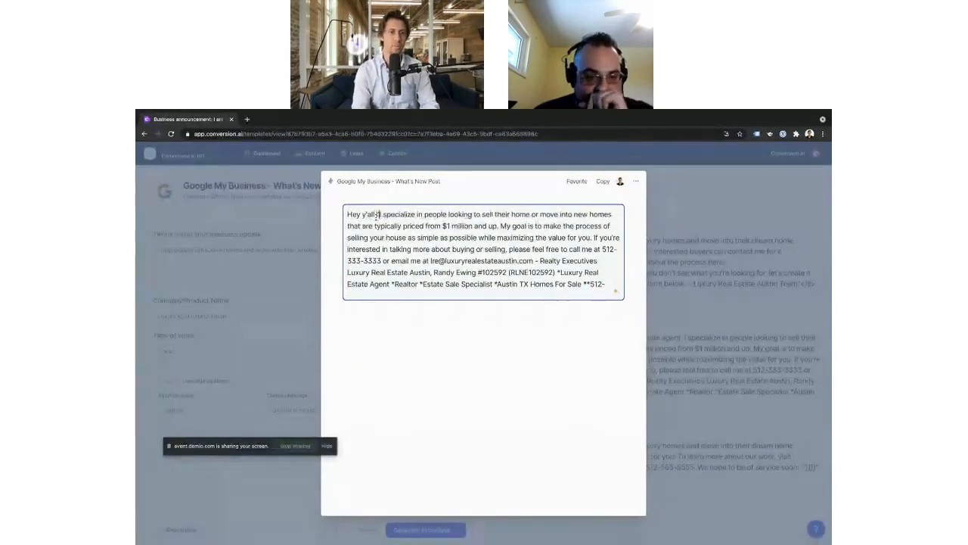
{"action": "type", "text": " I'm Brian!"}
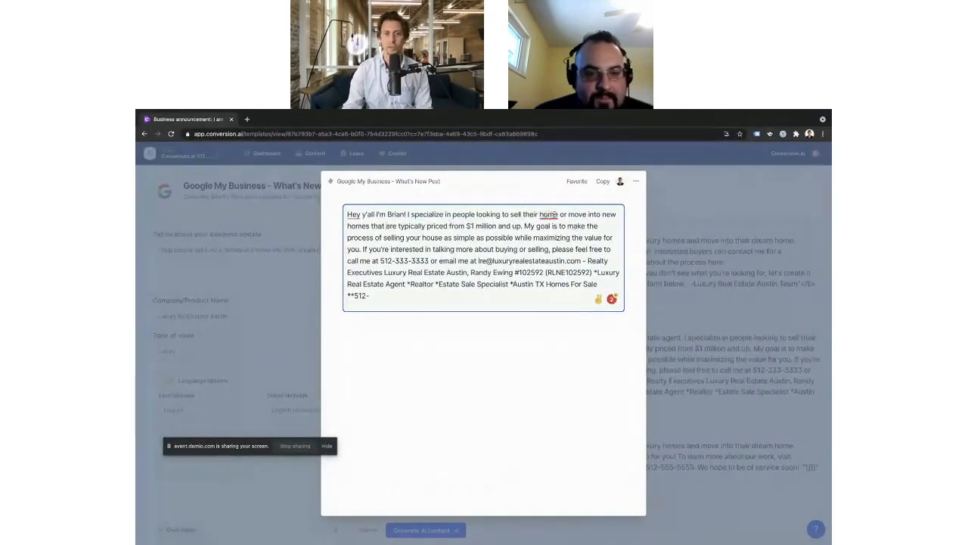
Step: Insert "within the Austin metroplex" after "$1 million and up" in the post
{"action": "mouse_move", "coordinate": [554, 215]}
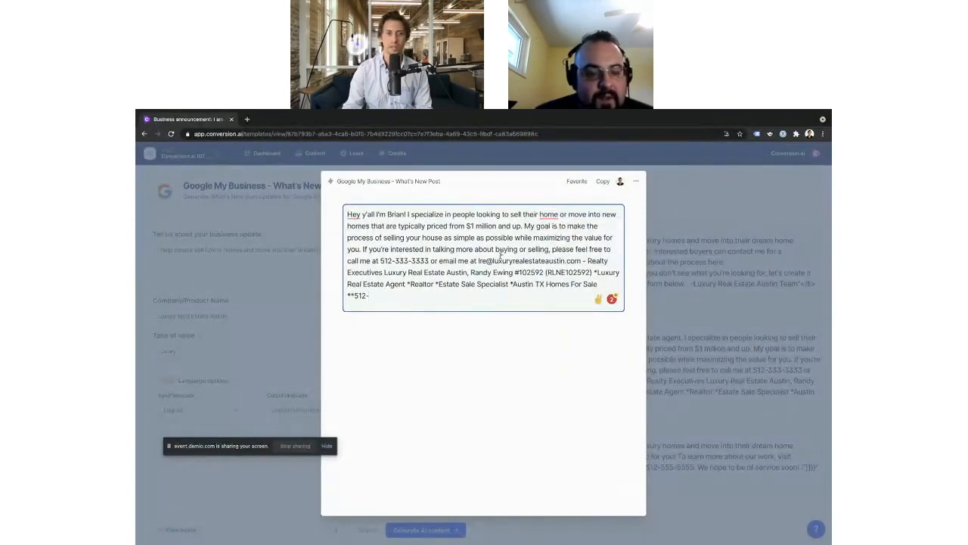
{"action": "scroll", "coordinate": [525, 230], "scroll_direction": "up", "scroll_amount": 3}
{"action": "scroll", "coordinate": [525, 229], "scroll_direction": "up", "scroll_amount": 3}
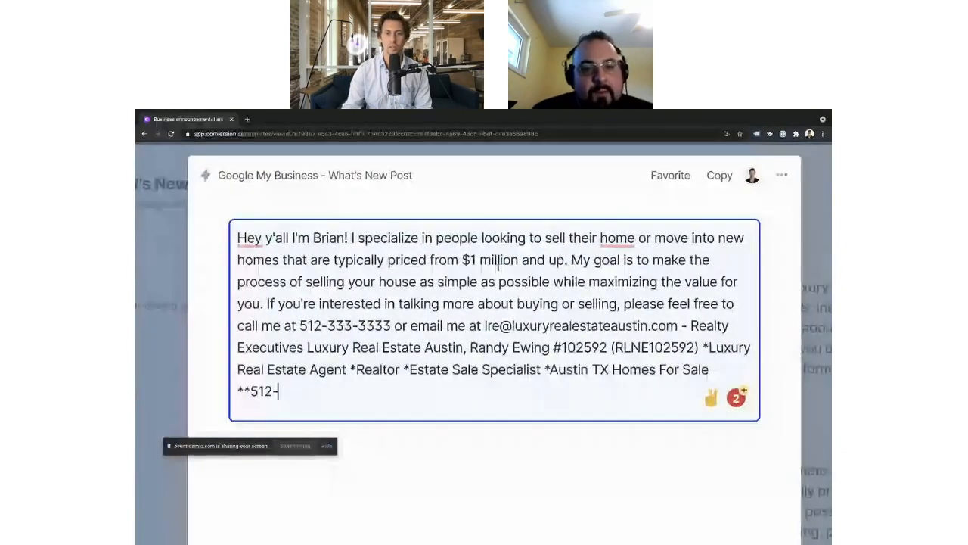
{"action": "left_click", "coordinate": [566, 260]}
{"action": "type", "text": "within the Austi"}
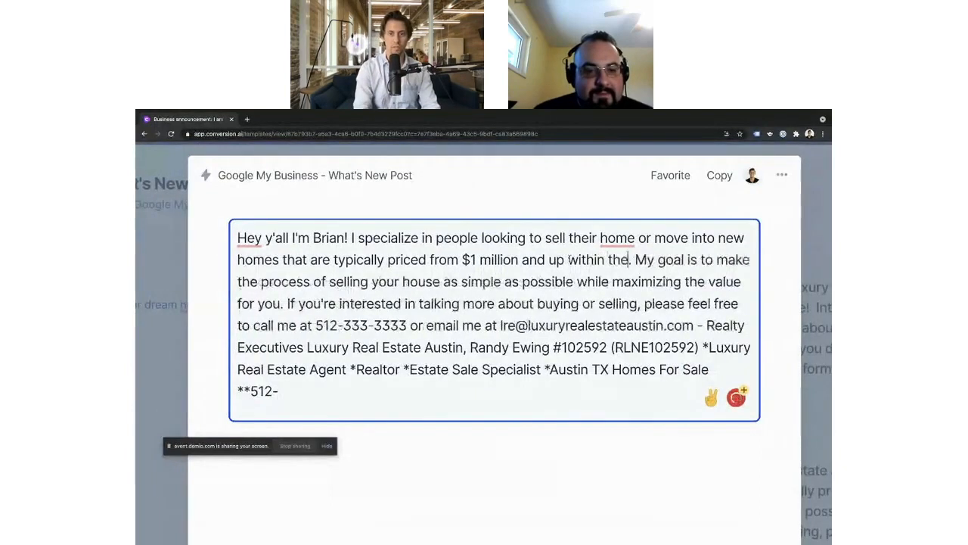
{"action": "type", "text": "n metroplex."}
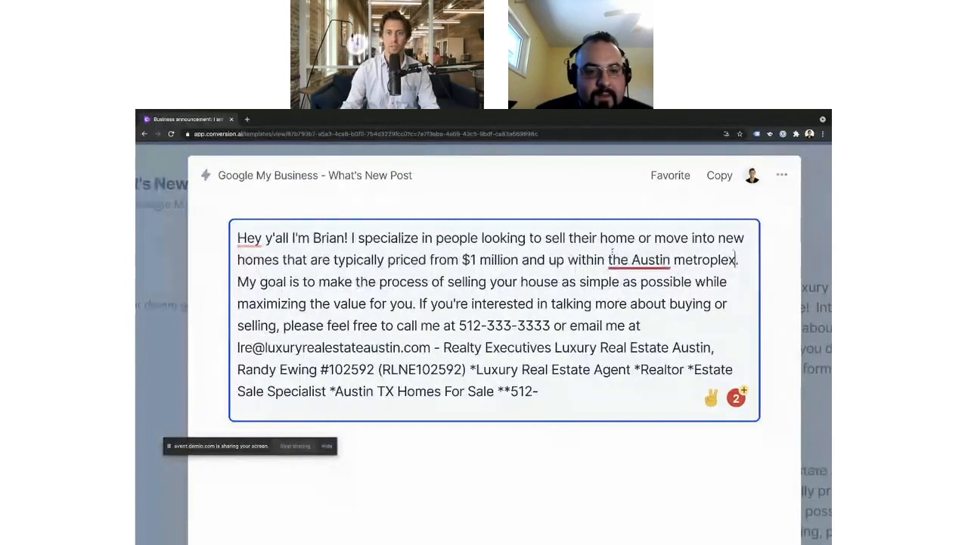
{"action": "mouse_move", "coordinate": [628, 261]}
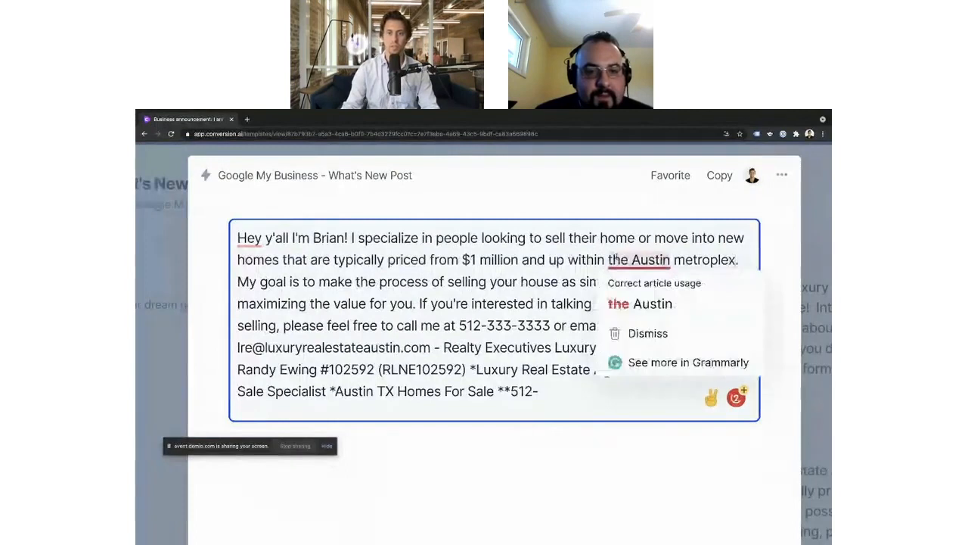
{"action": "left_click", "coordinate": [561, 303]}
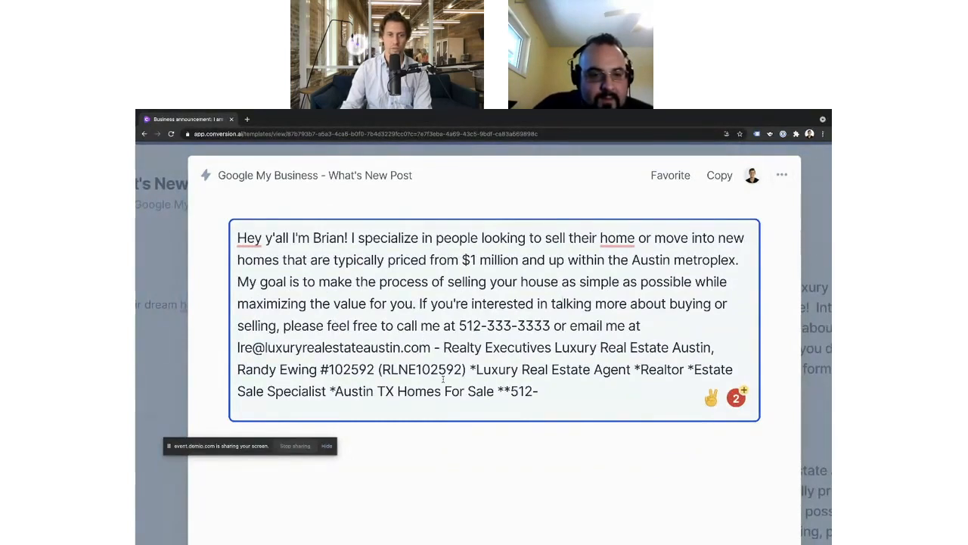
Step: Delete the agency and agent details after the e-mail address, end the sentence with a period, and close the post editor
{"action": "left_click_drag", "start_coordinate": [432, 349], "coordinate": [587, 410]}
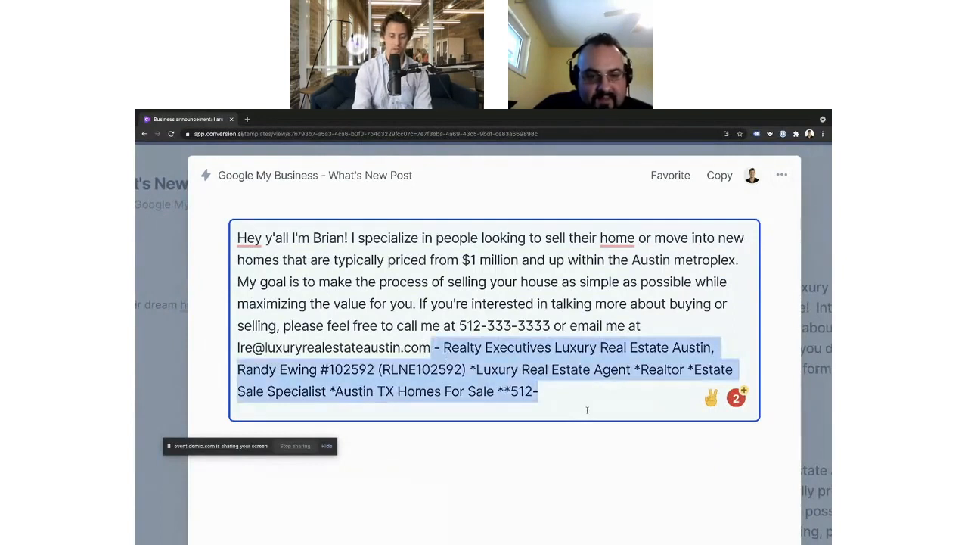
{"action": "key", "text": "BackSpace"}
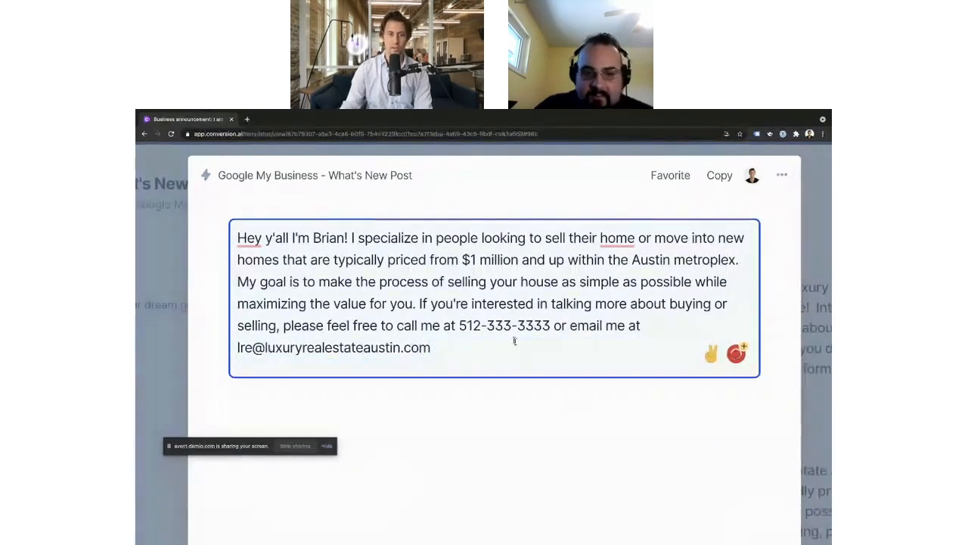
{"action": "type", "text": "."}
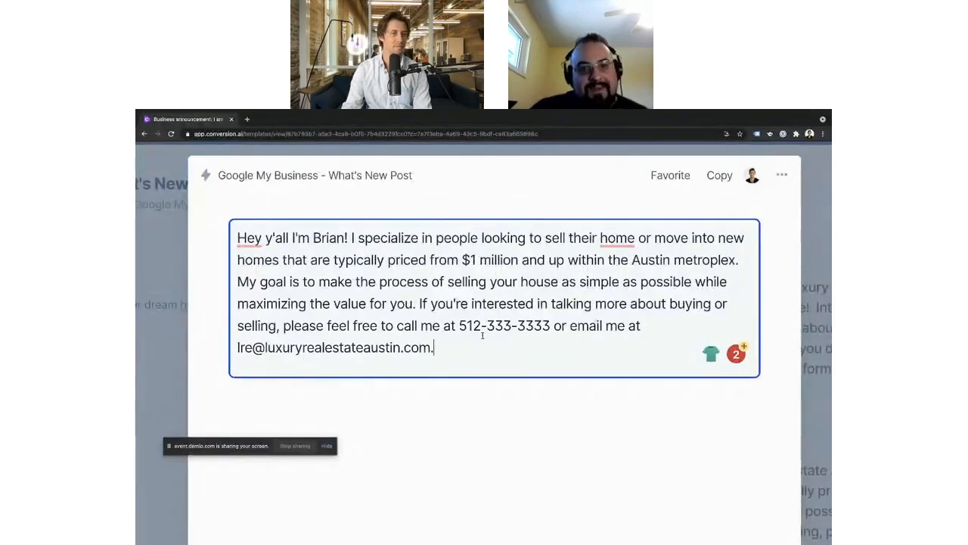
{"action": "scroll", "coordinate": [483, 335], "scroll_direction": "down", "scroll_amount": 5}
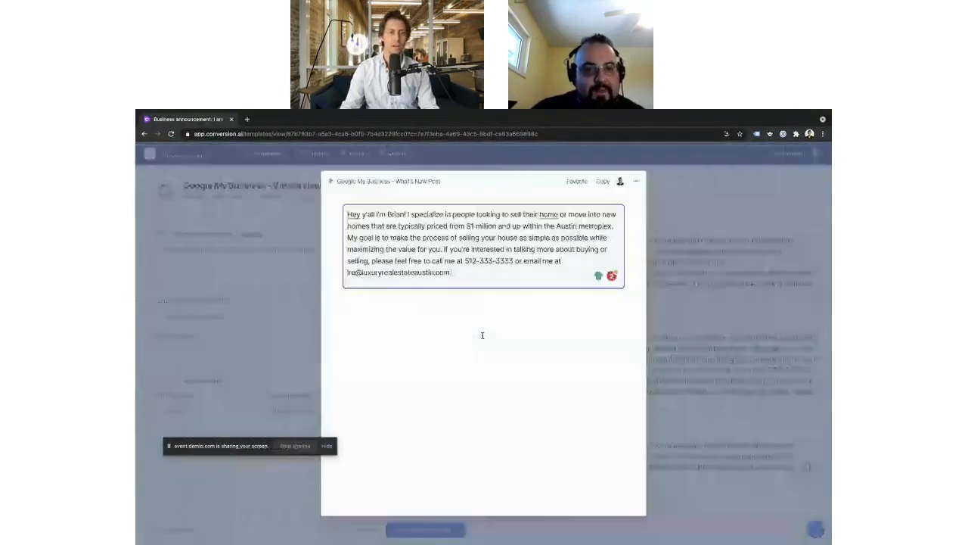
{"action": "left_click", "coordinate": [303, 316]}
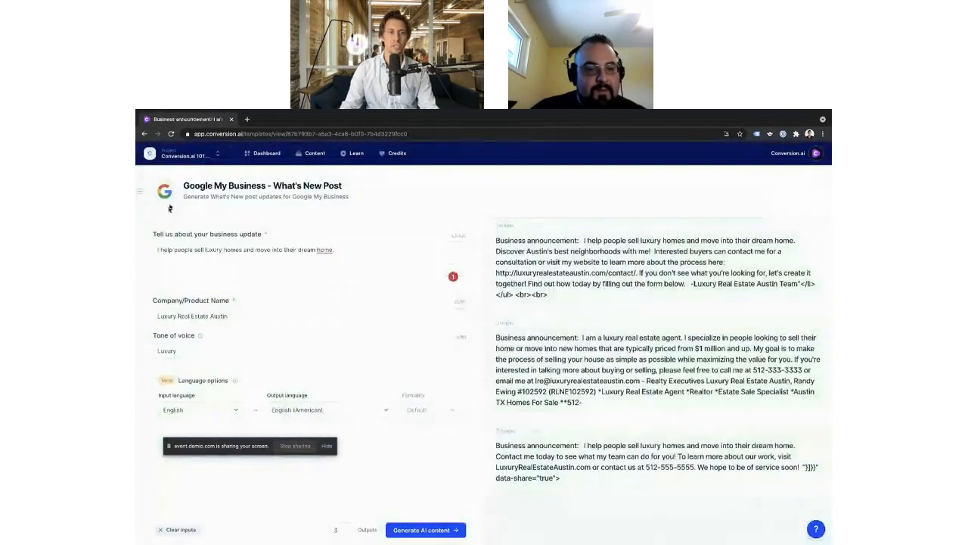
Step: Return to the template dashboard, search for "googl", and open the Google My Business - Event Post template
{"action": "left_click", "coordinate": [265, 153]}
{"action": "left_click", "coordinate": [753, 195]}
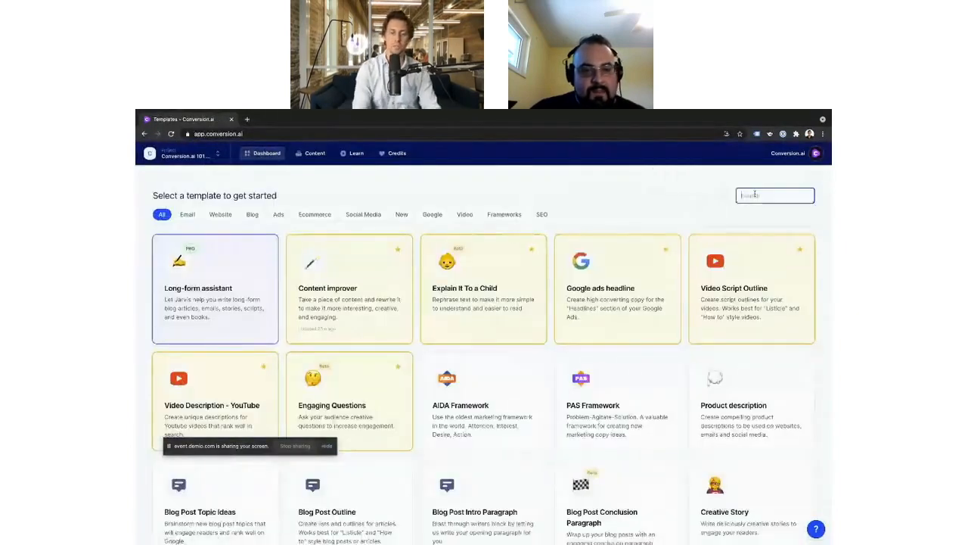
{"action": "type", "text": "googl"}
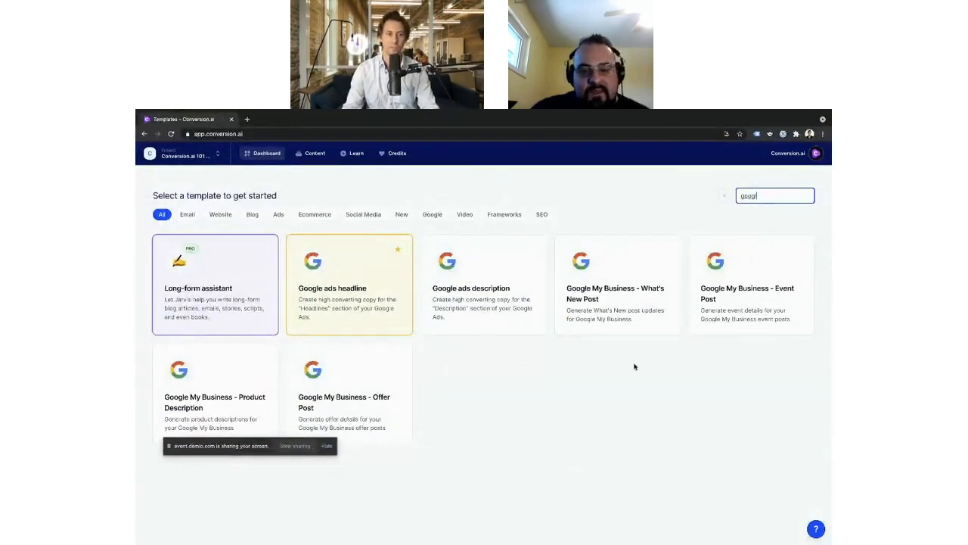
{"action": "left_click", "coordinate": [741, 276]}
Step: Describe the event as "Hey we're Jarvis – a local marketing agency and we're having our annual event in Maui this September."
{"action": "left_click", "coordinate": [203, 268]}
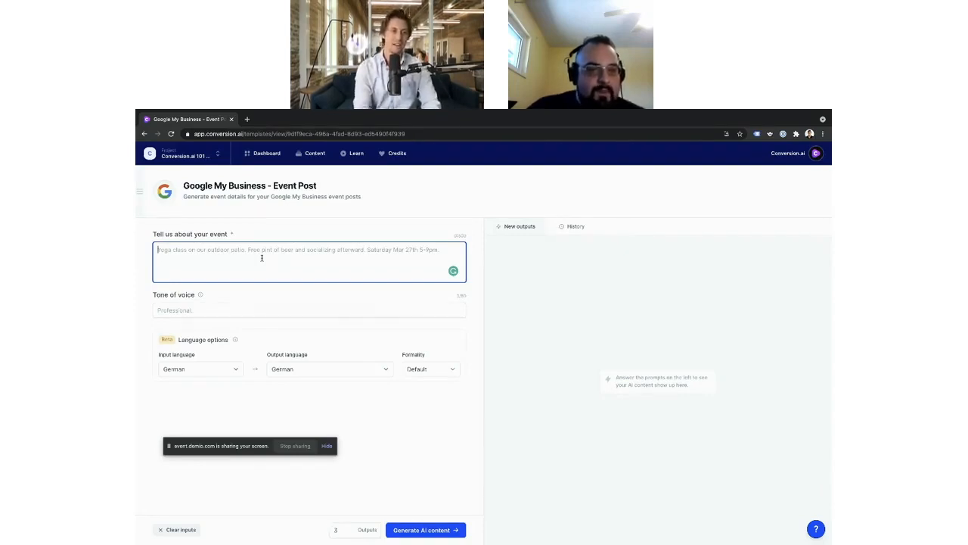
{"action": "type", "text": "Hey"}
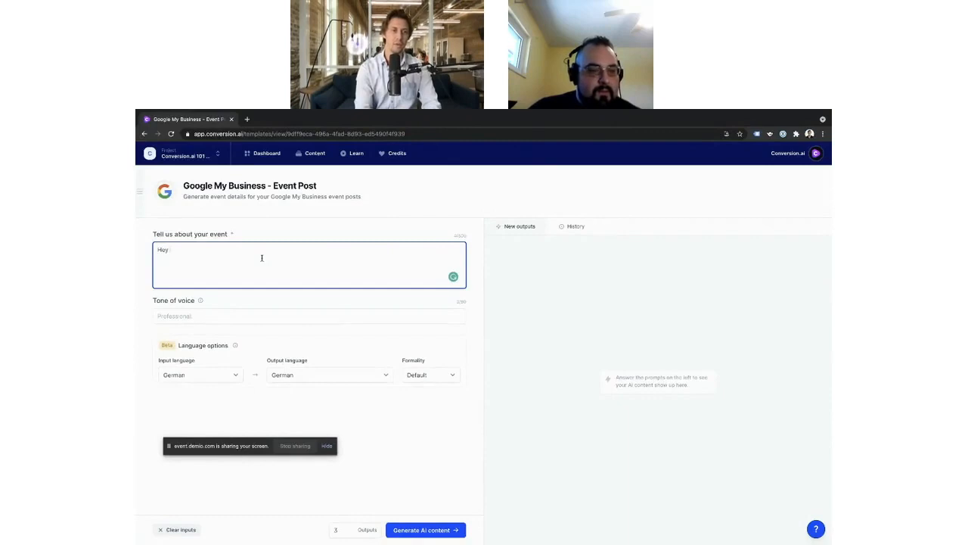
{"action": "type", "text": " we're Jarvis -"}
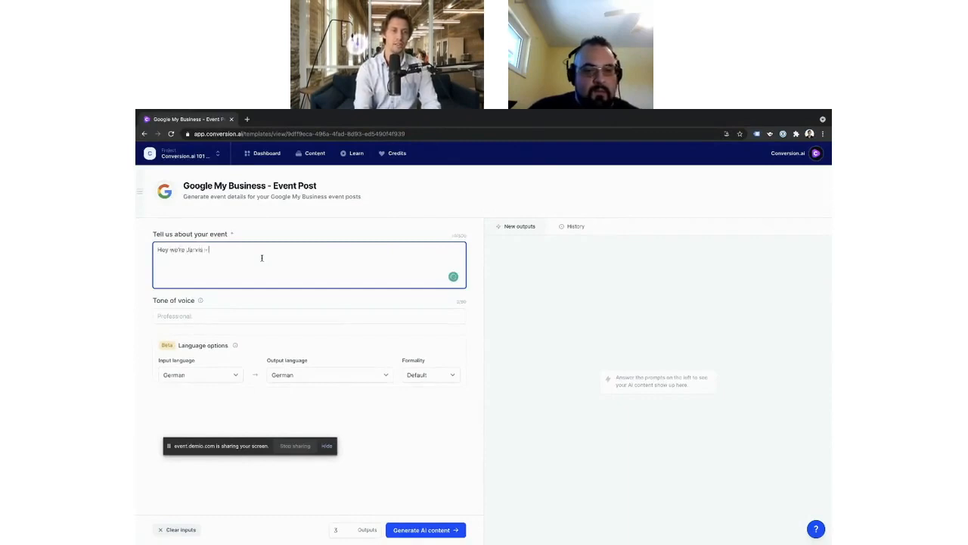
{"action": "type", "text": " a local"}
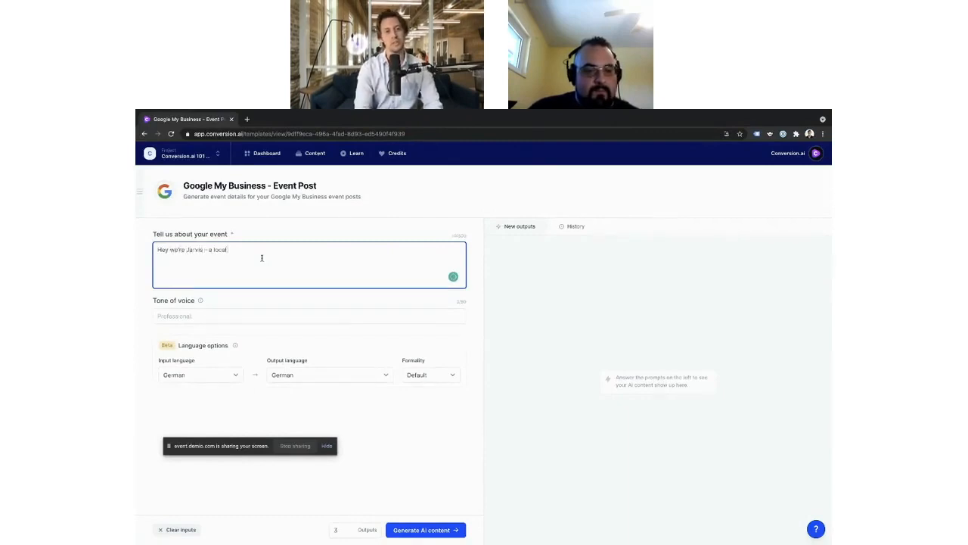
{"action": "type", "text": " marketing agne"}
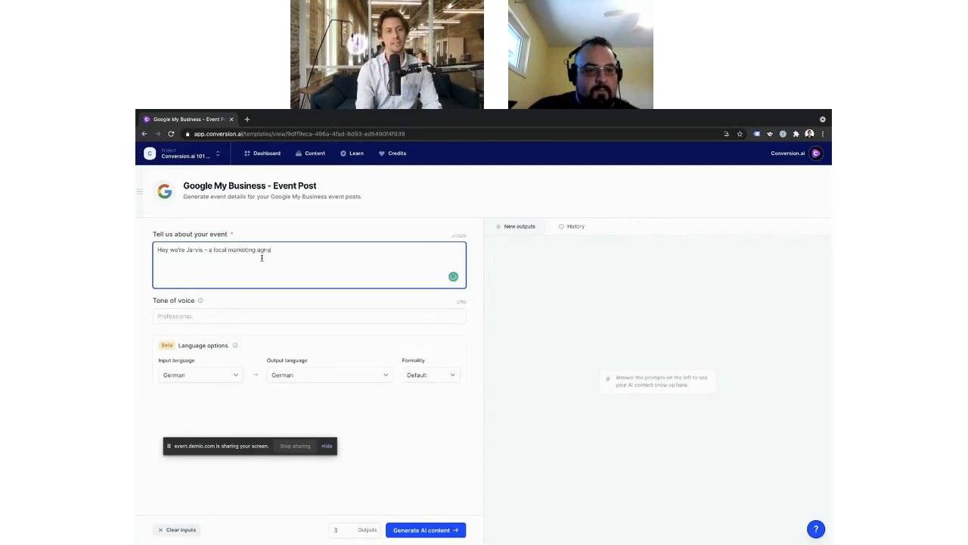
{"action": "key", "text": "BackSpace"}
{"action": "key", "text": "BackSpace"}
{"action": "type", "text": "ency and "}
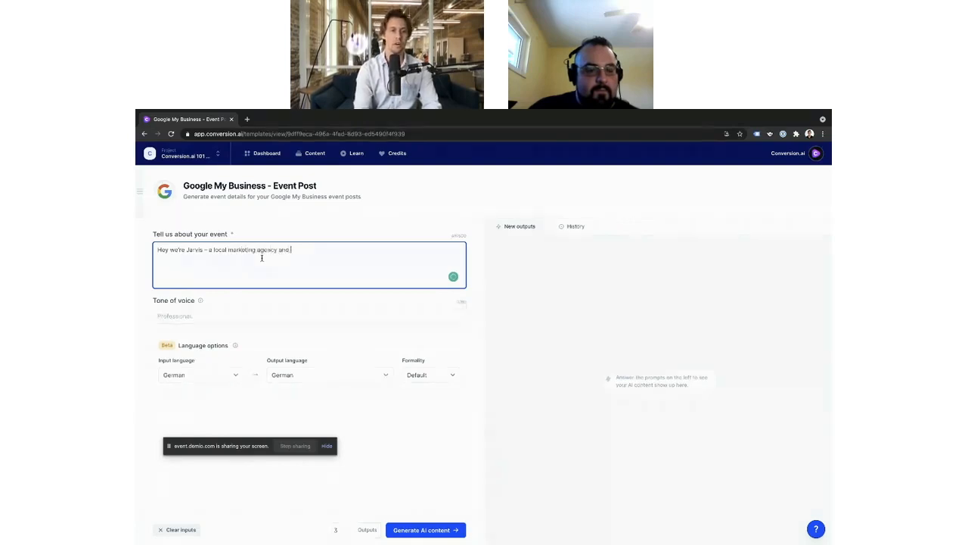
{"action": "type", "text": "we're having our "}
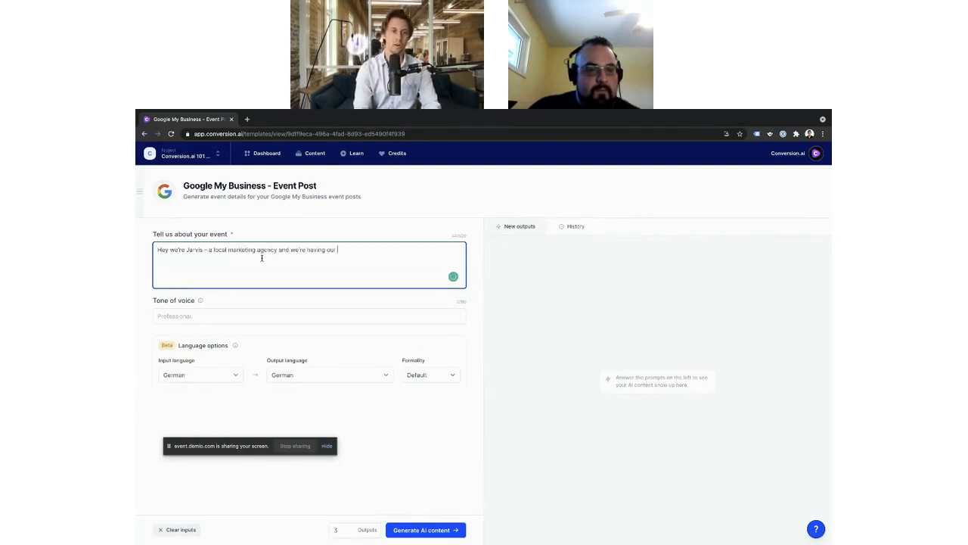
{"action": "type", "text": "annual event in"}
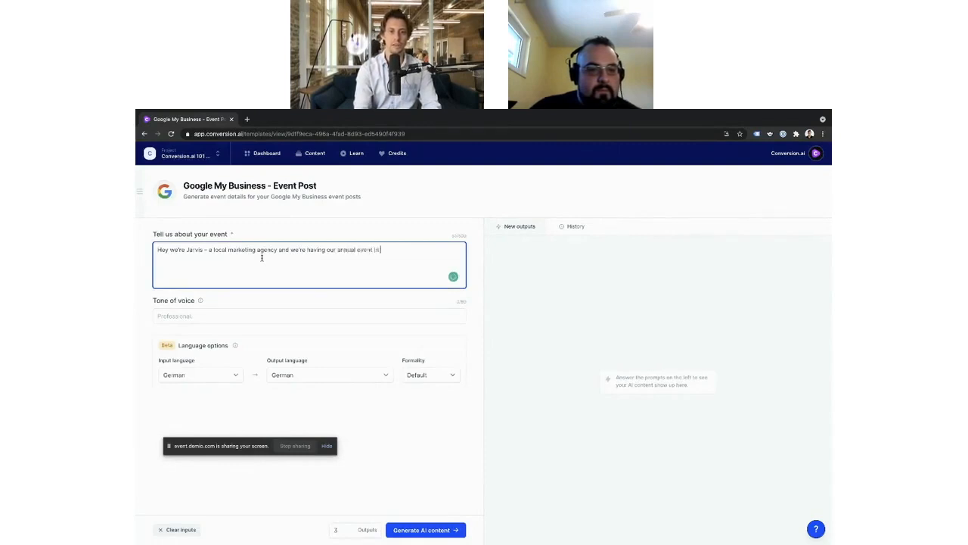
{"action": "type", "text": " Mil"}
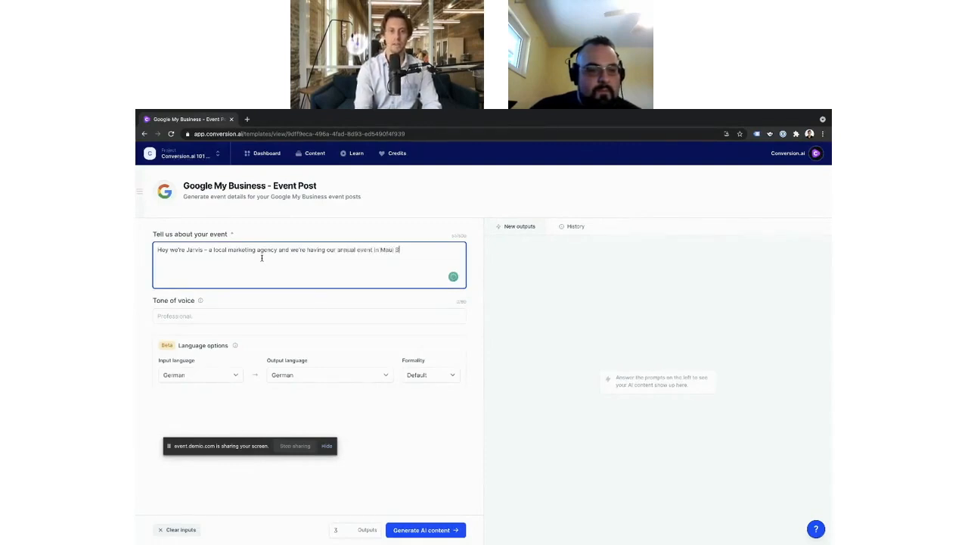
{"action": "type", "text": "i"}
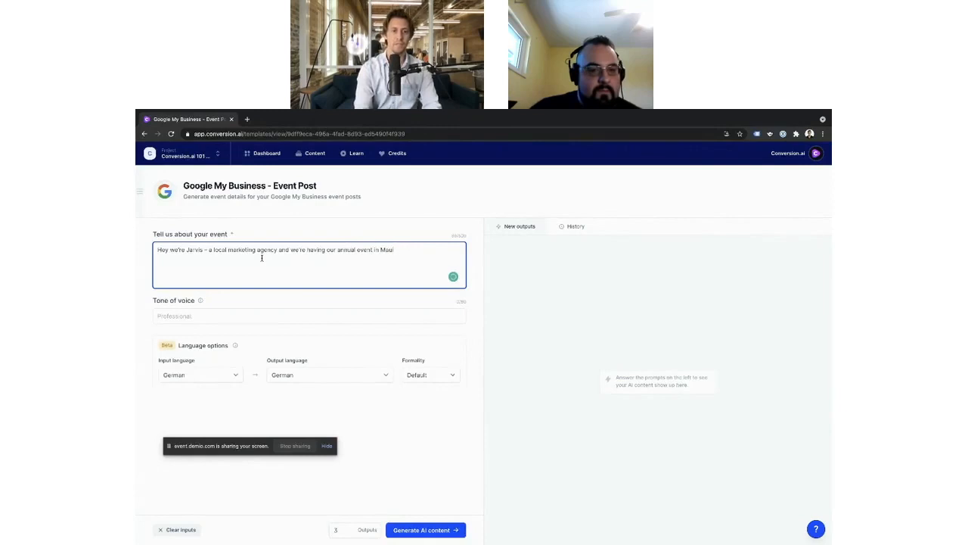
{"action": "type", "text": " this September. "}
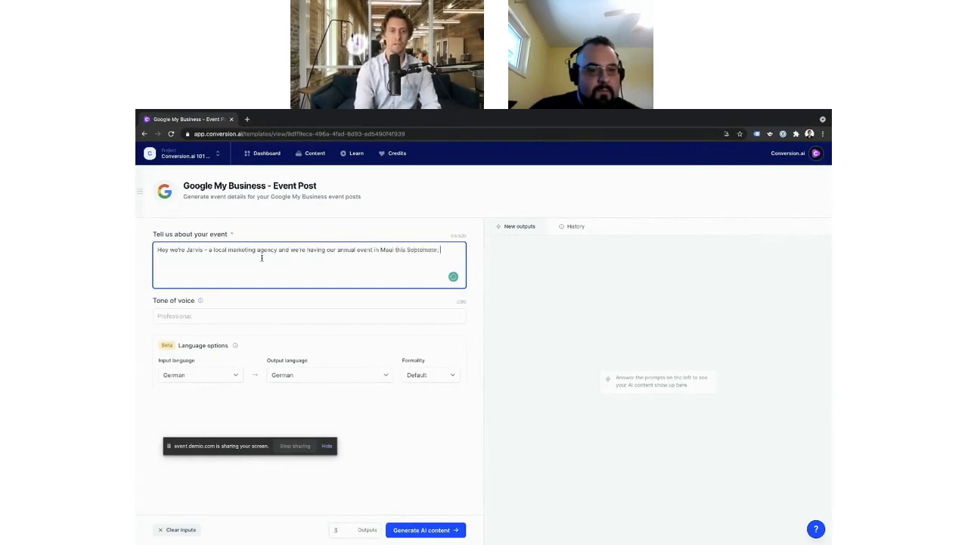
{"action": "type", "text": "Lea"}
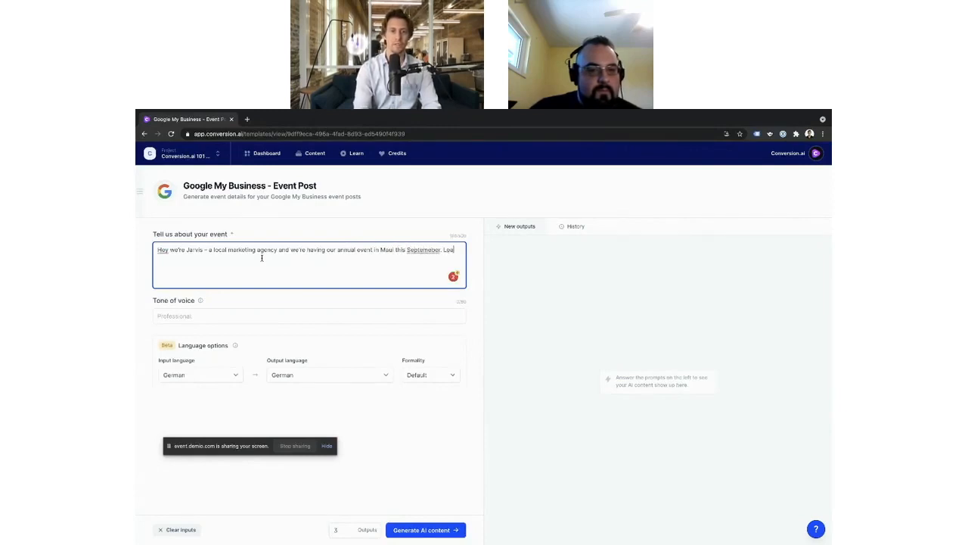
{"action": "type", "text": "rn how to write bette"}
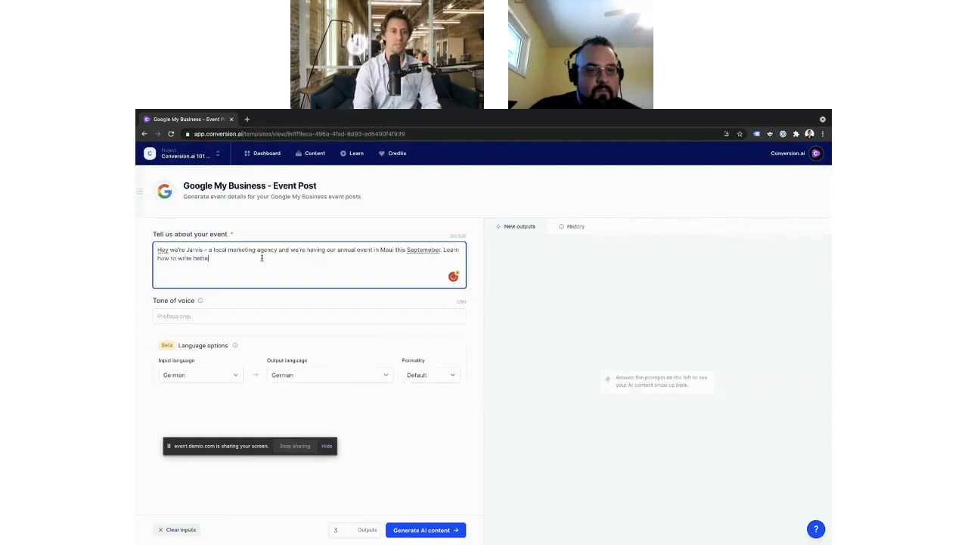
{"action": "type", "text": "r copy for you "}
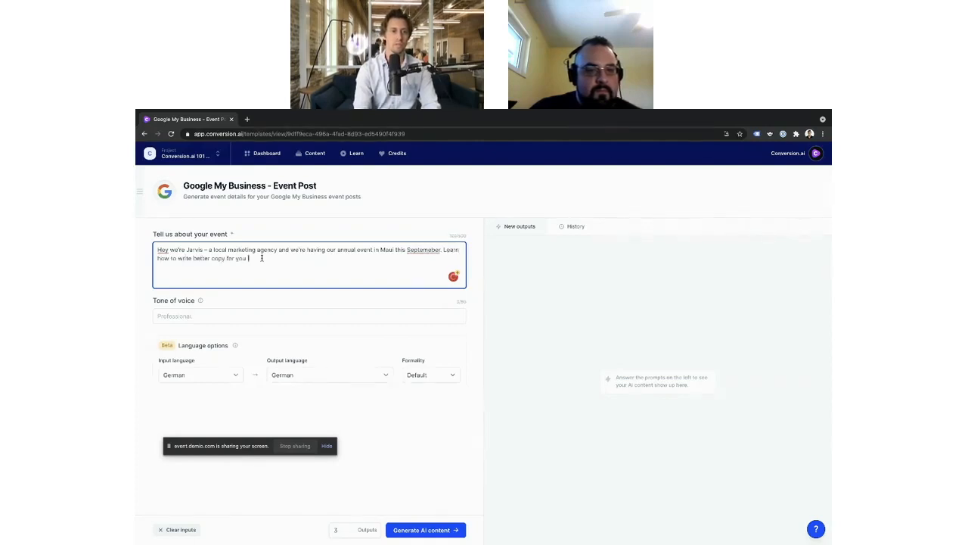
{"action": "type", "text": "local busines"}
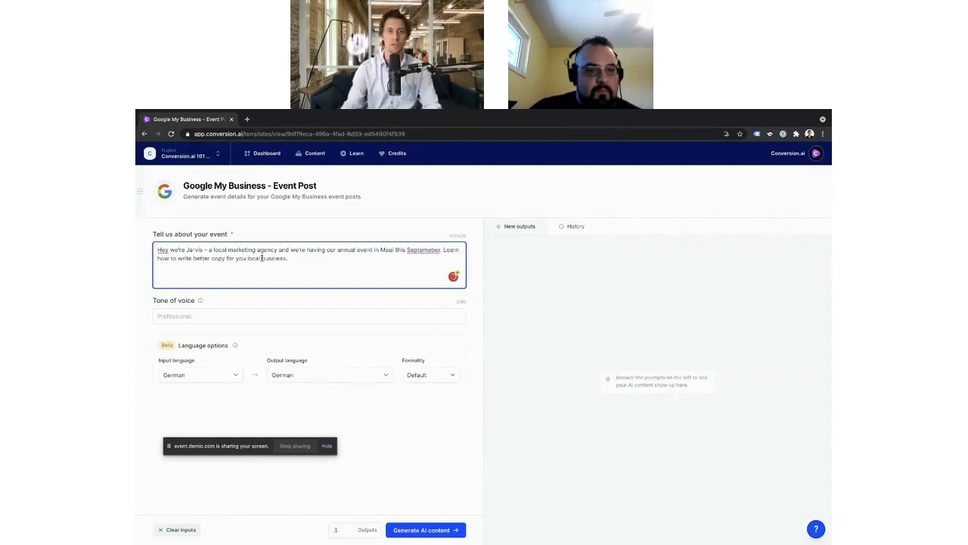
{"action": "type", "text": "s."}
Step: Add "Learn how to write better copy for you local business." to the event description and correct the spelling of "September"
{"action": "left_click", "coordinate": [423, 250]}
{"action": "left_click", "coordinate": [426, 273]}
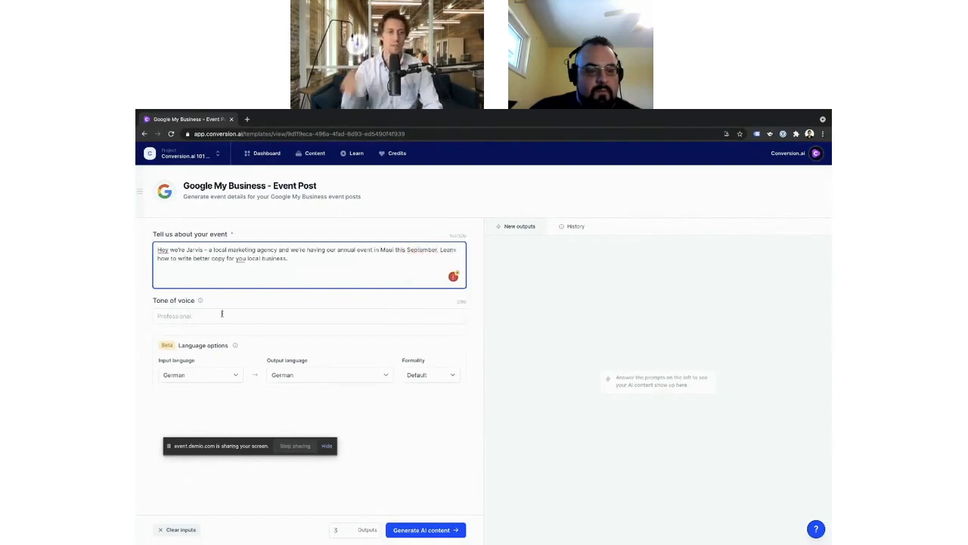
Step: Set the tone of voice to "Suspenseful", correcting its spelling
{"action": "left_click", "coordinate": [222, 313]}
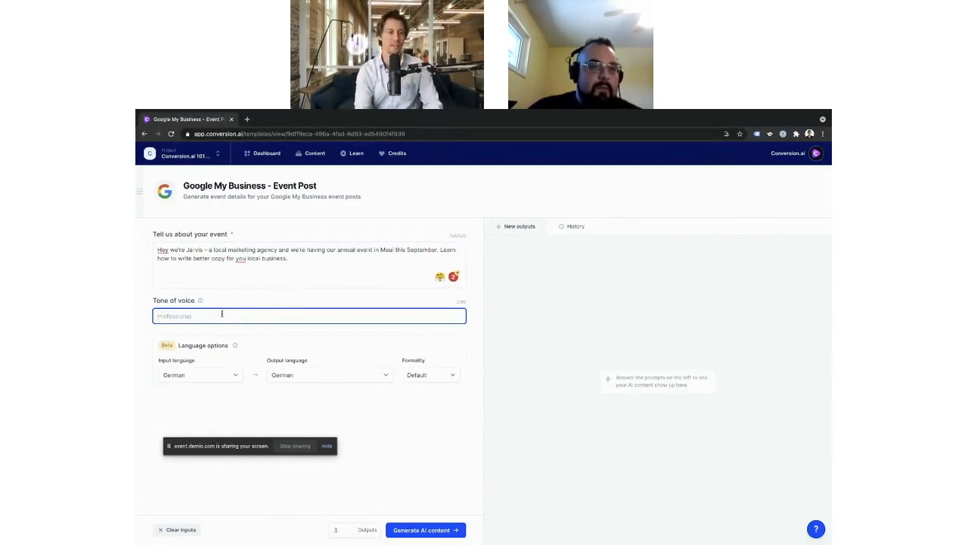
{"action": "type", "text": "Suspen"}
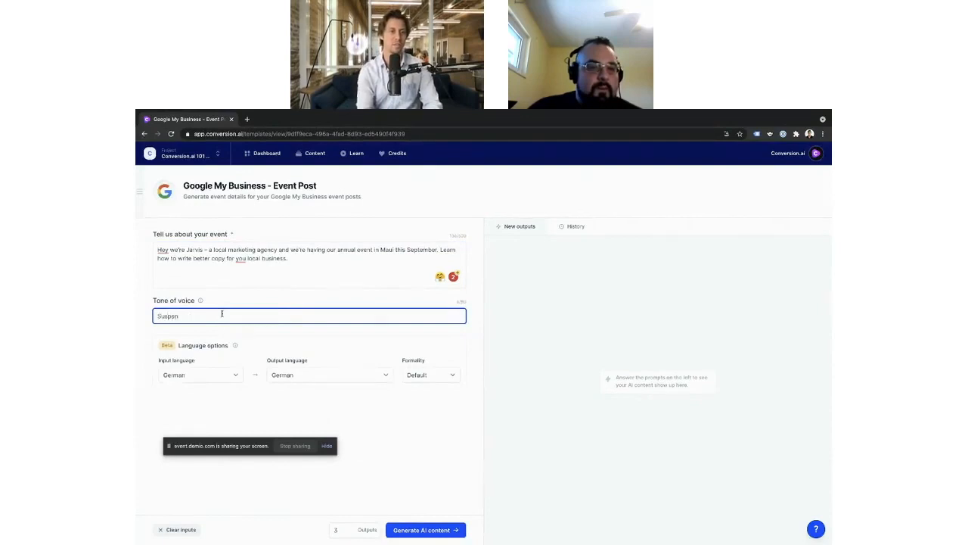
{"action": "type", "text": "cfiul"}
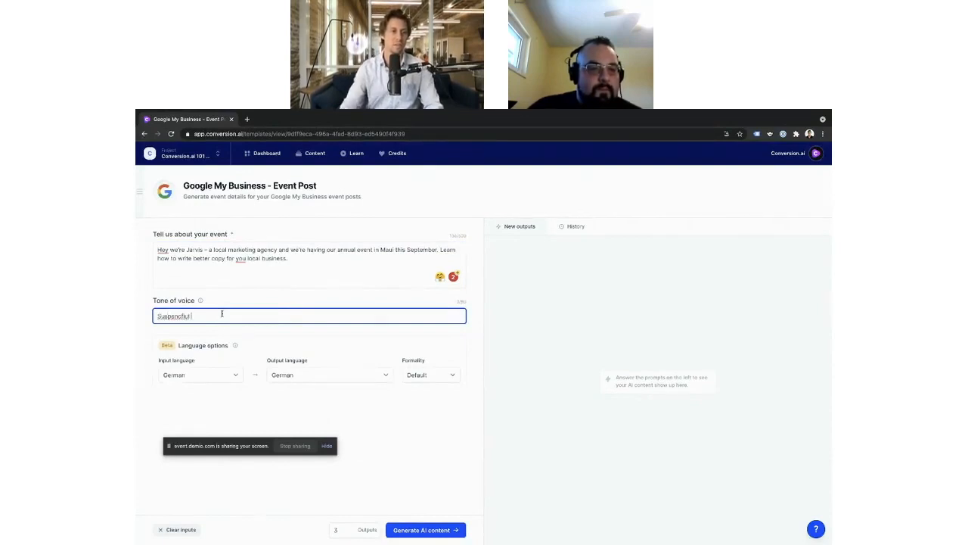
{"action": "right_click", "coordinate": [198, 320]}
{"action": "left_click", "coordinate": [213, 324]}
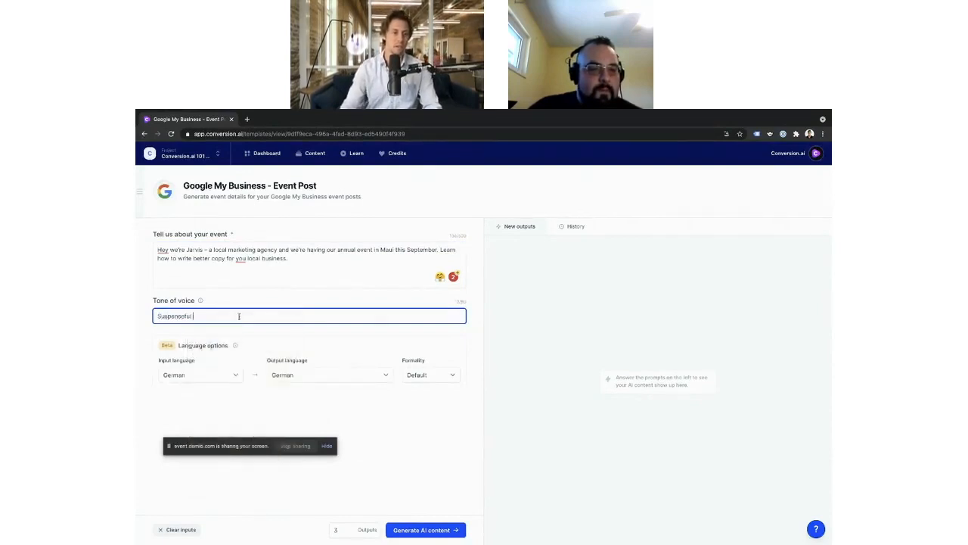
Step: Set the input language to English and the output language to English (American), and generate the AI content
{"action": "left_click", "coordinate": [196, 375]}
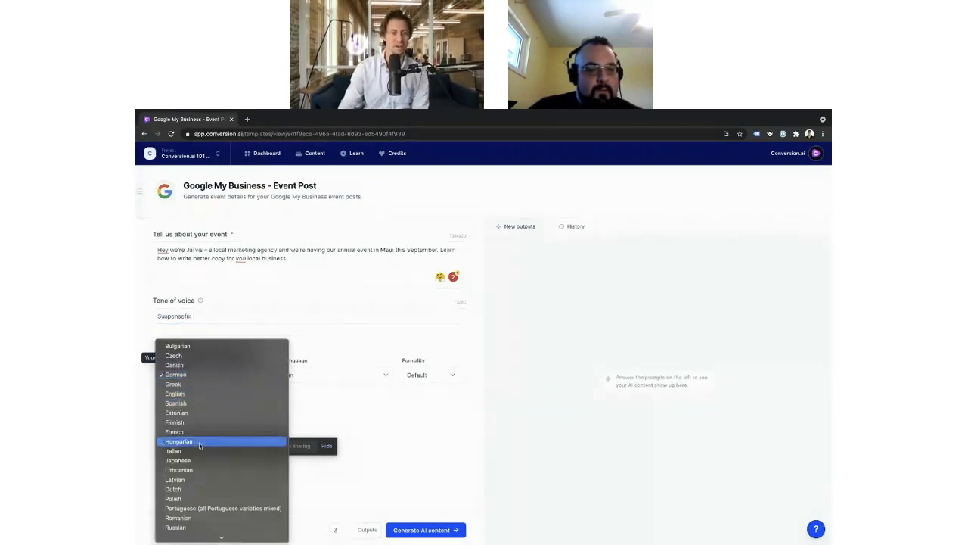
{"action": "left_click", "coordinate": [206, 394]}
{"action": "left_click", "coordinate": [348, 375]}
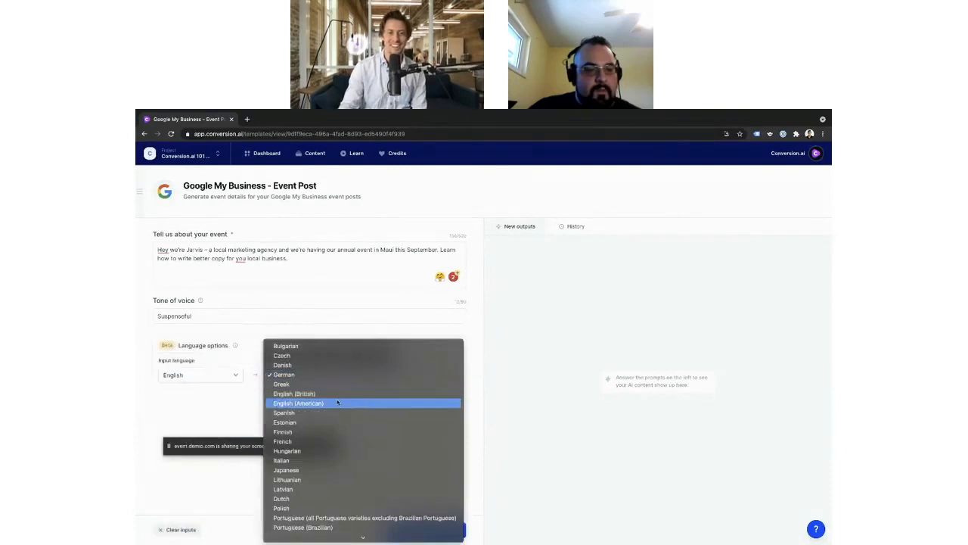
{"action": "left_click", "coordinate": [348, 403]}
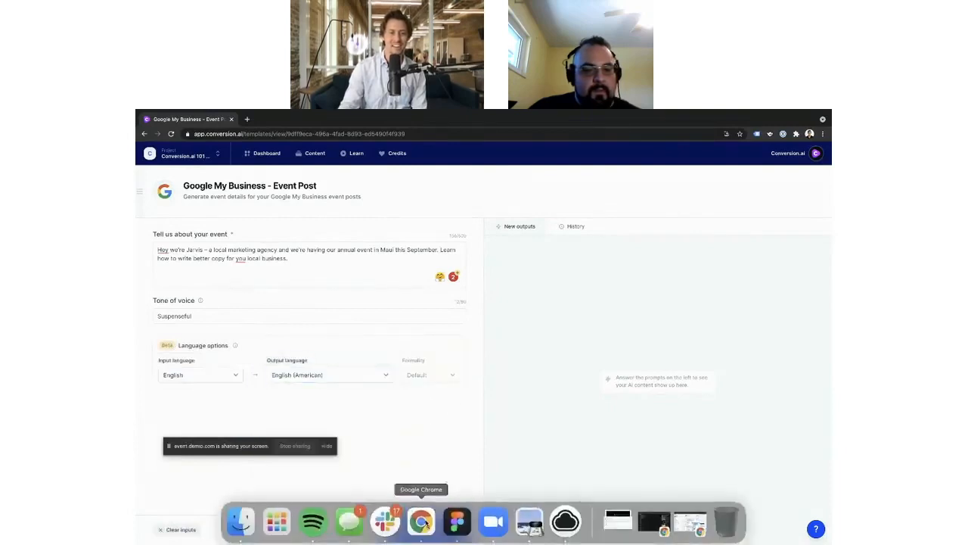
{"action": "left_click", "coordinate": [433, 530]}
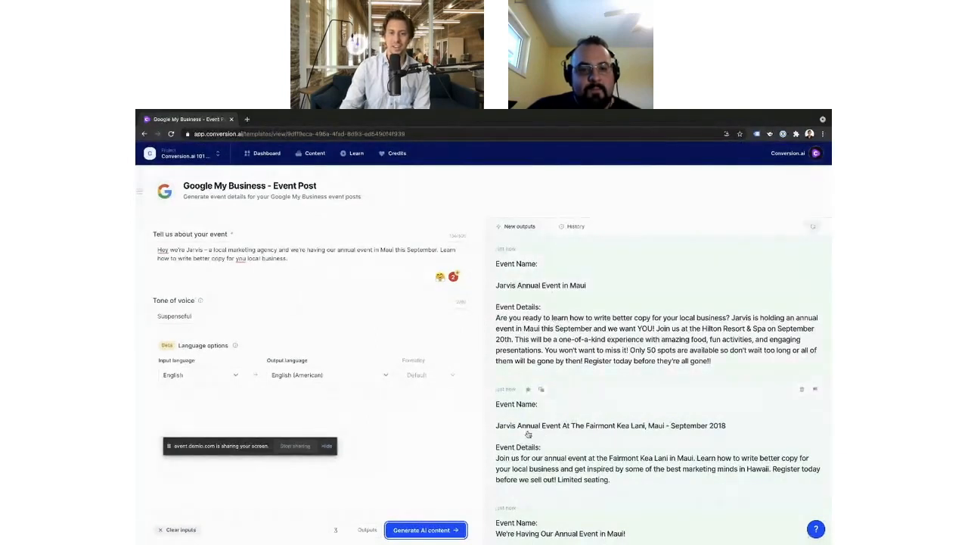
Step: Look through the generated event posts, open "Jarvis Annual Event in Maui" for editing, and delete its "Event Details:" label line
{"action": "scroll", "coordinate": [528, 433], "scroll_direction": "down", "scroll_amount": 1}
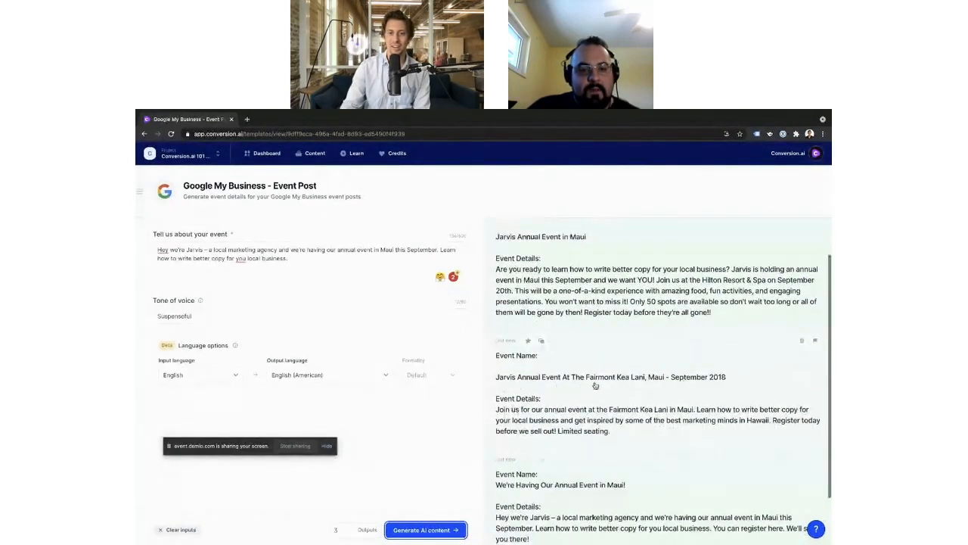
{"action": "scroll", "coordinate": [595, 386], "scroll_direction": "down", "scroll_amount": 1}
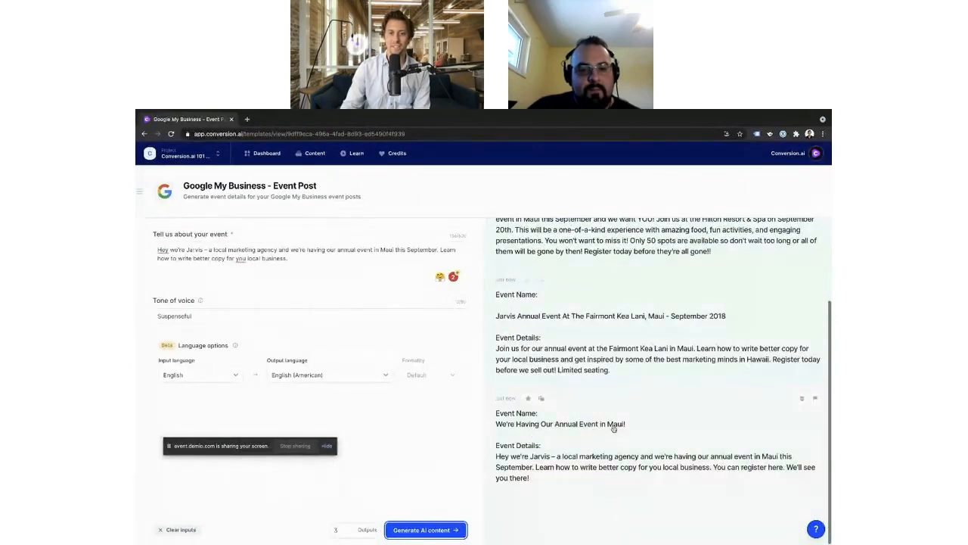
{"action": "scroll", "coordinate": [612, 429], "scroll_direction": "up", "scroll_amount": 2}
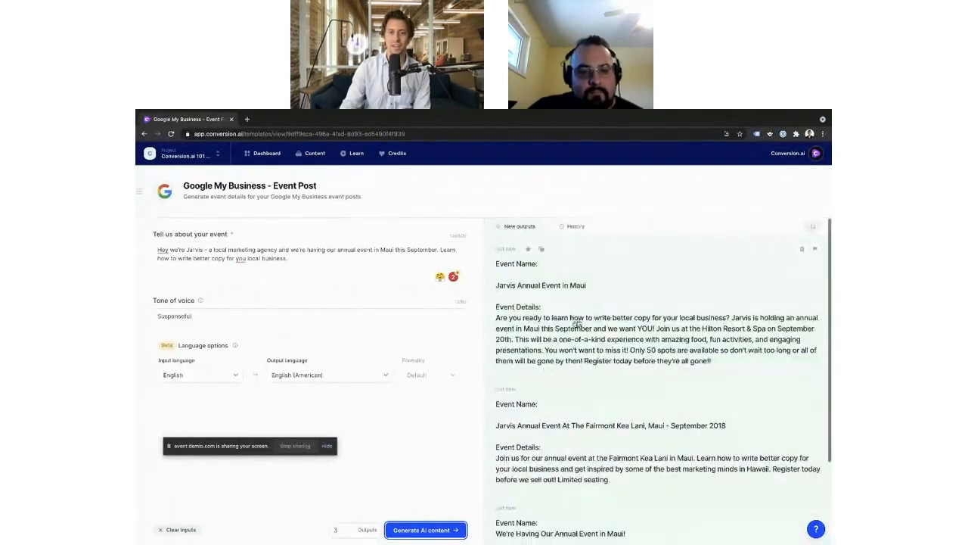
{"action": "left_click", "coordinate": [632, 316]}
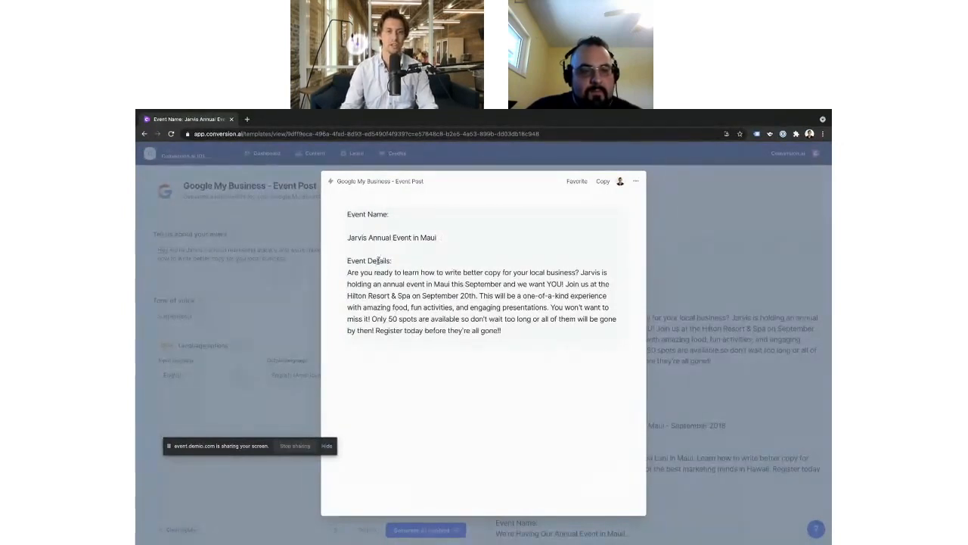
{"action": "double_click", "coordinate": [357, 238]}
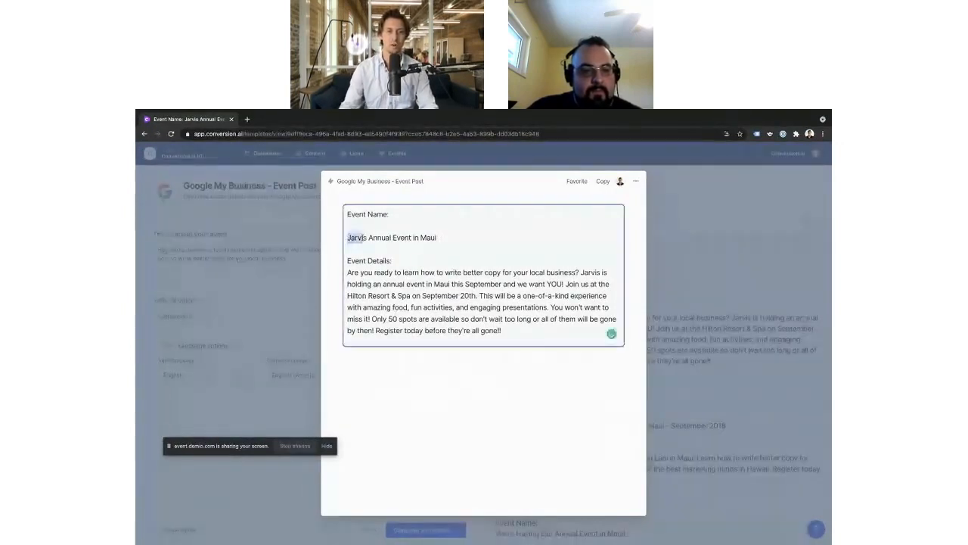
{"action": "left_click_drag", "start_coordinate": [363, 238], "coordinate": [341, 219]}
{"action": "triple_click", "coordinate": [357, 236]}
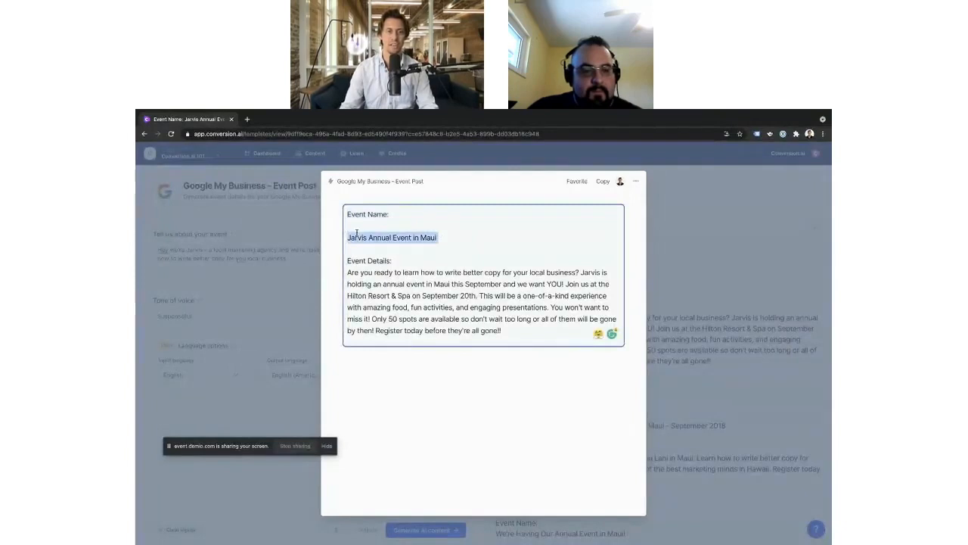
{"action": "triple_click", "coordinate": [367, 272]}
{"action": "left_click_drag", "start_coordinate": [395, 260], "coordinate": [347, 260]}
{"action": "key", "text": "BackSpace"}
{"action": "key", "text": "BackSpace"}
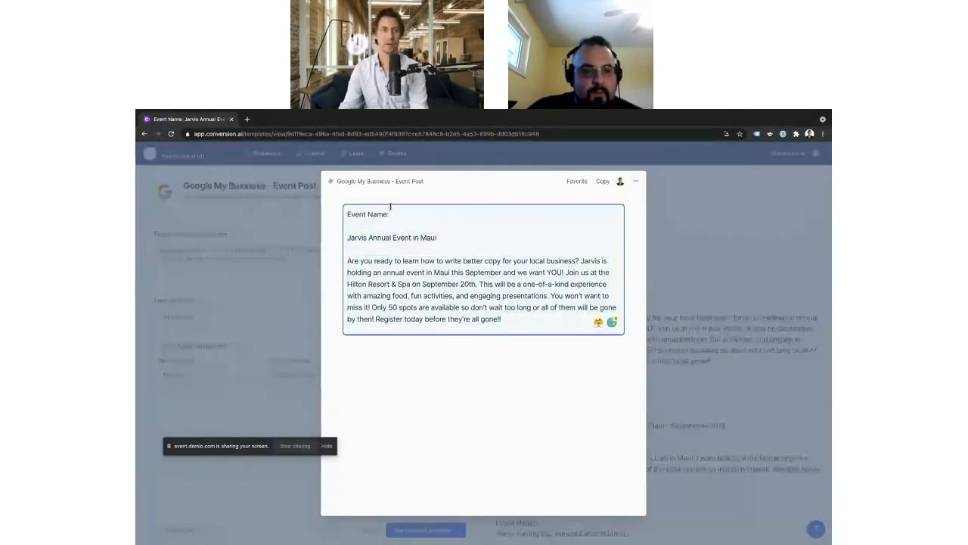
Step: Delete the "Event Name:" label and the blank line below it so the post starts with its title
{"action": "left_click_drag", "start_coordinate": [393, 215], "coordinate": [341, 215]}
{"action": "key", "text": "BackSpace"}
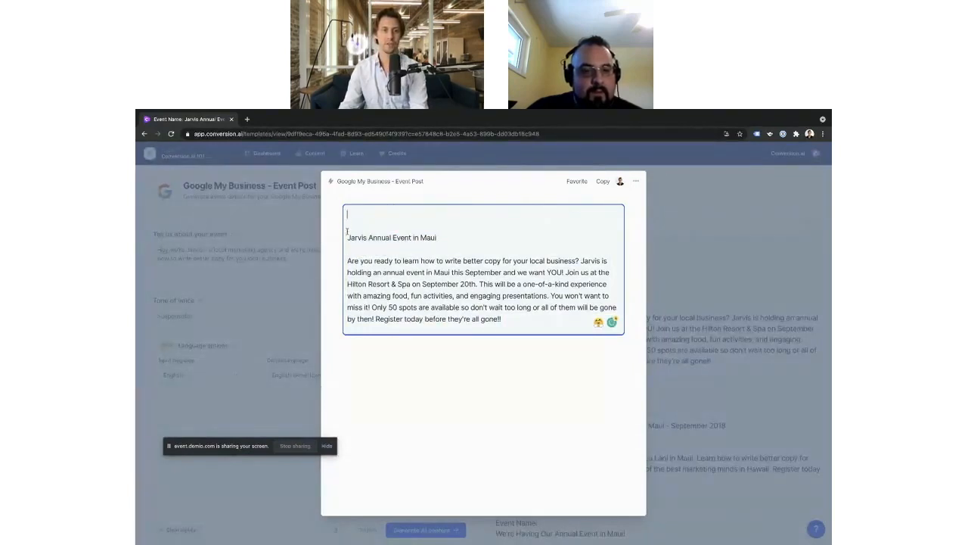
{"action": "key", "text": "Delete"}
{"action": "key", "text": "Delete"}
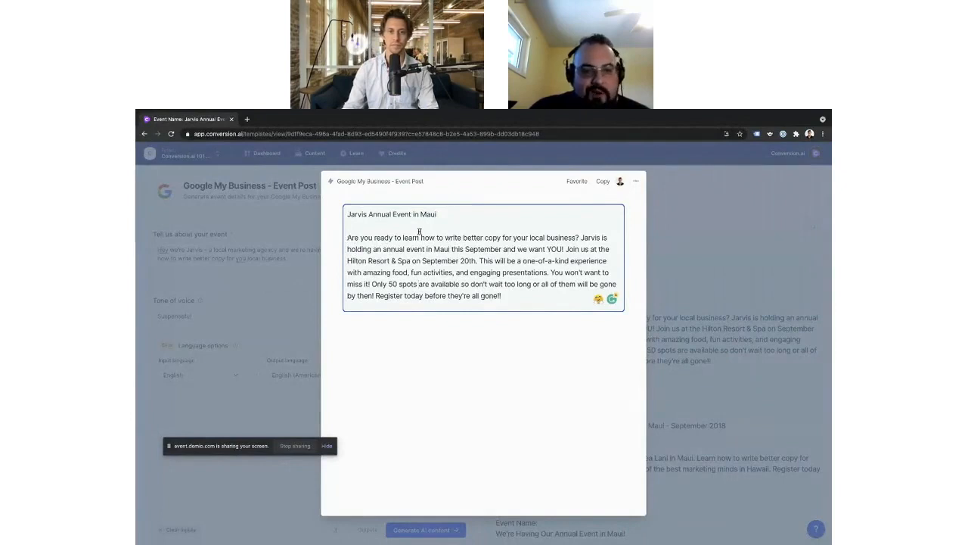
Step: Highlight the post's opening question and the following sentence about Jarvis holding an annual event in Maui to review them
{"action": "left_click_drag", "start_coordinate": [580, 236], "coordinate": [348, 239]}
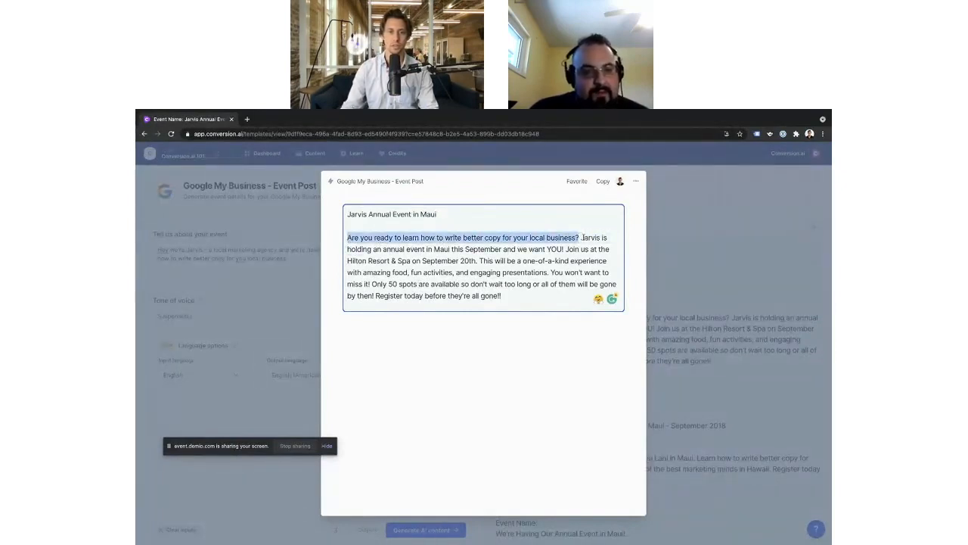
{"action": "left_click", "coordinate": [581, 238]}
{"action": "mouse_move", "coordinate": [581, 238]}
{"action": "left_mouse_down"}
{"action": "mouse_move", "coordinate": [562, 248]}
{"action": "mouse_move", "coordinate": [480, 248]}
{"action": "mouse_move", "coordinate": [566, 245]}
{"action": "left_mouse_up"}
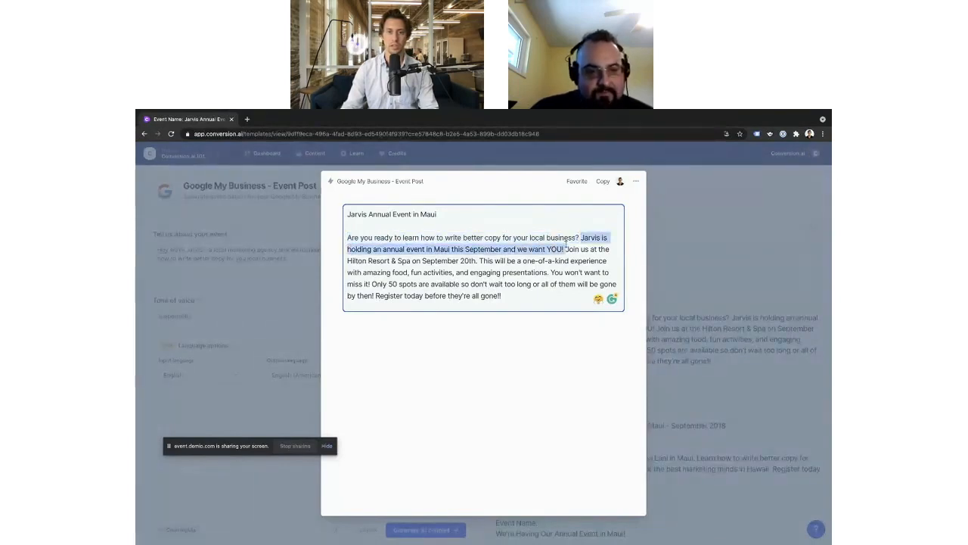
Step: Append "Interested? RSVP at..." to the end of the event post, directly after "Register today before they're all gone!!"
{"action": "left_click", "coordinate": [567, 246]}
{"action": "scroll", "coordinate": [371, 259], "scroll_direction": "up", "scroll_amount": 5}
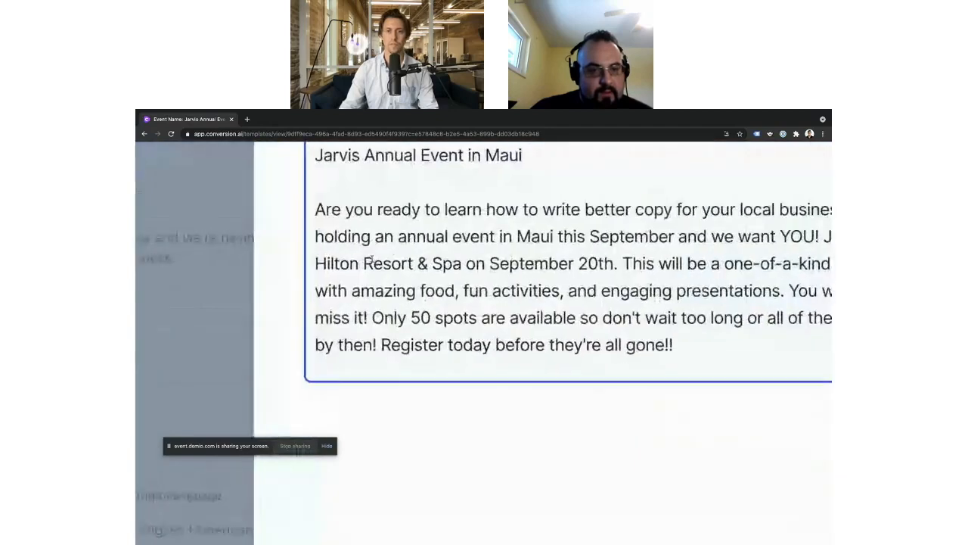
{"action": "scroll", "coordinate": [371, 259], "scroll_direction": "right", "scroll_amount": 2}
{"action": "scroll", "coordinate": [372, 258], "scroll_direction": "up", "scroll_amount": 1}
{"action": "scroll", "coordinate": [371, 258], "scroll_direction": "down", "scroll_amount": 1}
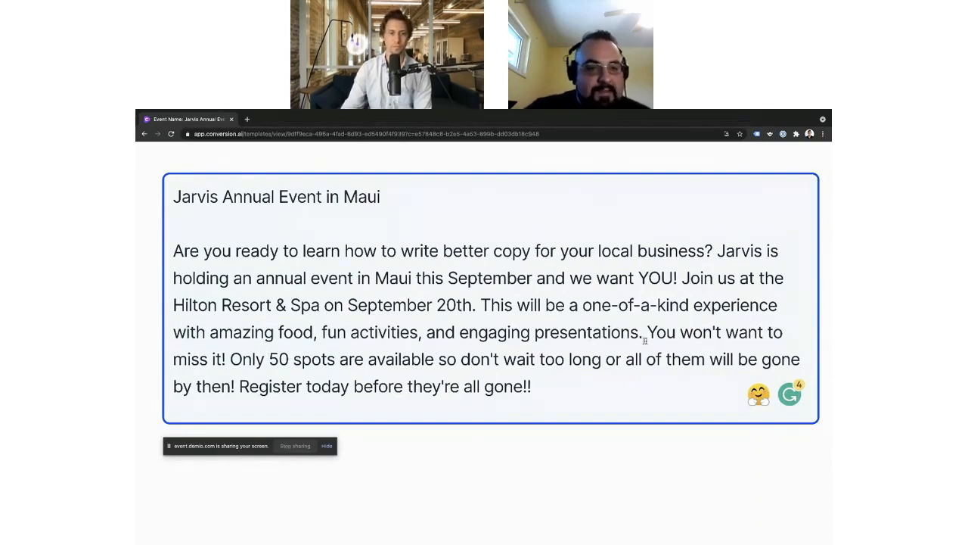
{"action": "left_click", "coordinate": [602, 383]}
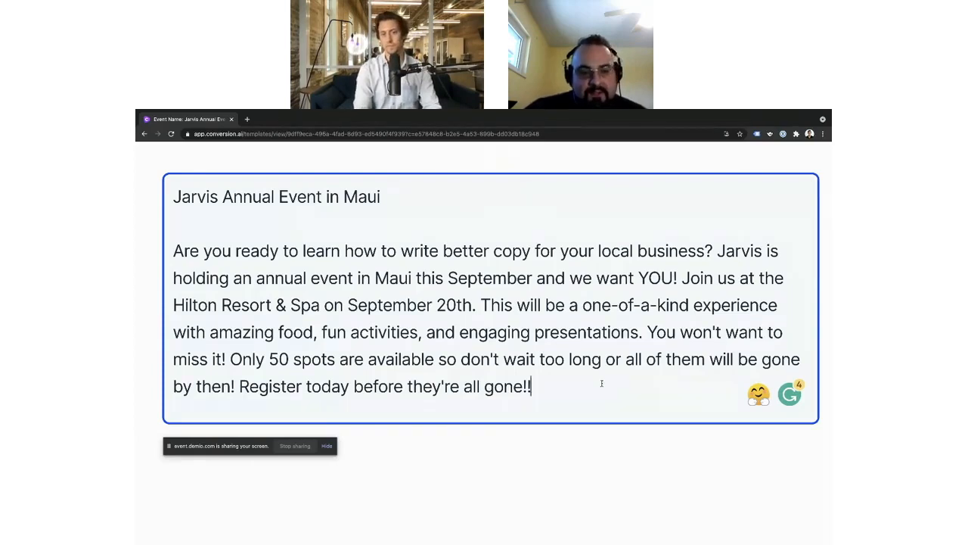
{"action": "type", "text": "Interestd?"}
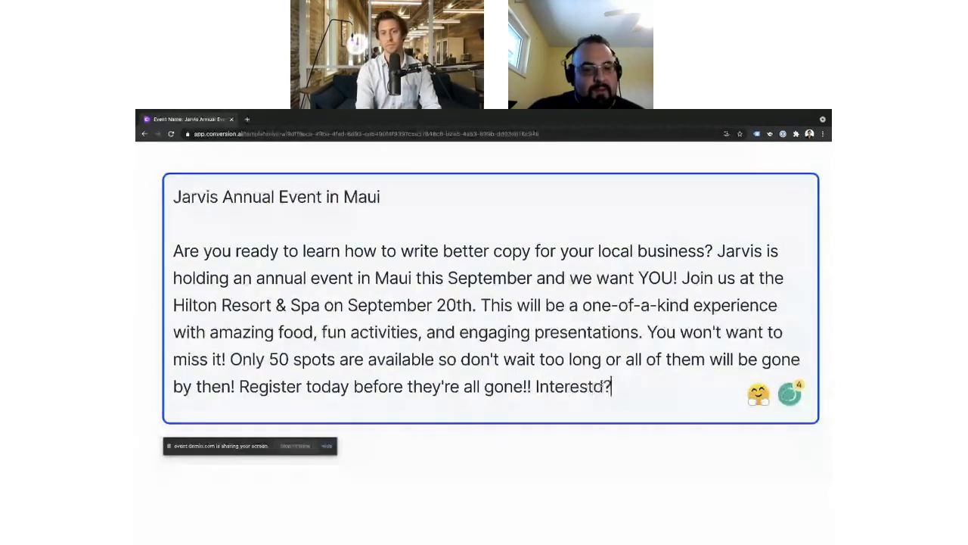
{"action": "key", "text": "BackSpace"}
{"action": "key", "text": "BackSpace"}
{"action": "type", "text": "ed? RS"}
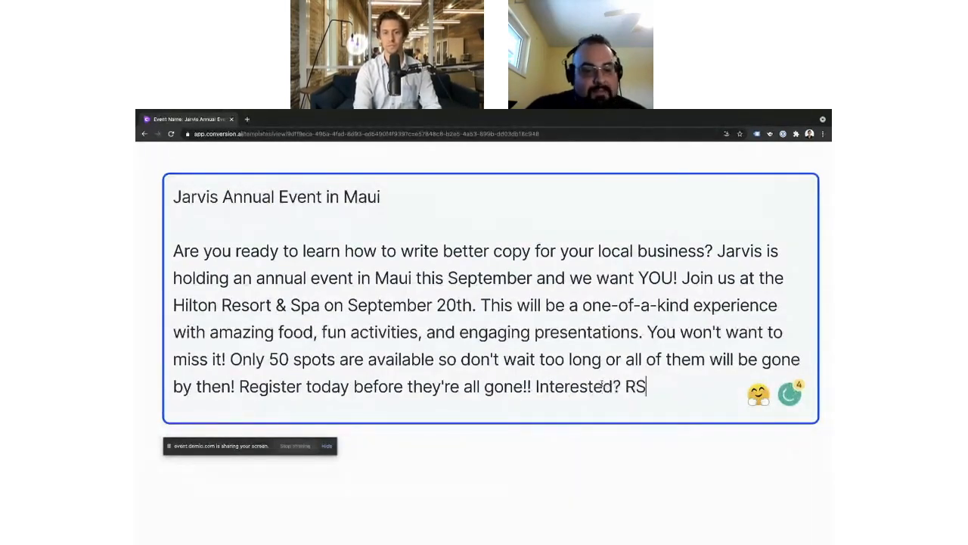
{"action": "type", "text": "VP at..."}
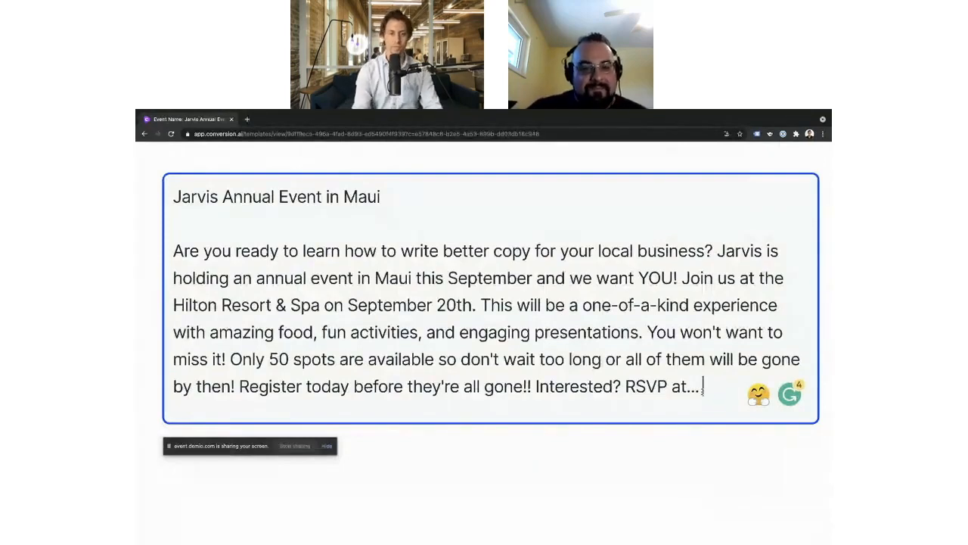
Step: Add a new line reading "Go to the appointment tab:" below the RSVP text, and close the post editor
{"action": "key", "text": "Return"}
{"action": "type", "text": "Go to"}
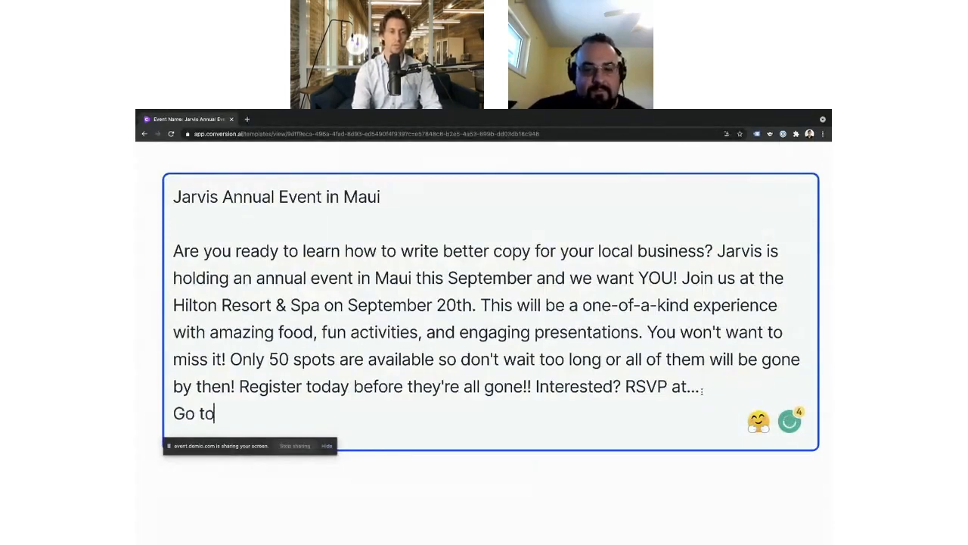
{"action": "type", "text": " the appoint"}
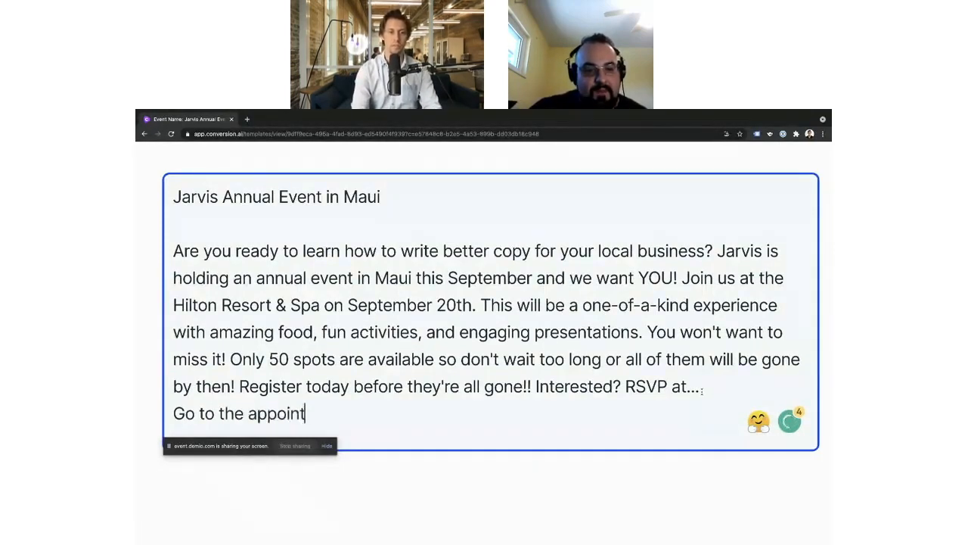
{"action": "type", "text": "ment tabs"}
{"action": "key", "text": "BackSpace"}
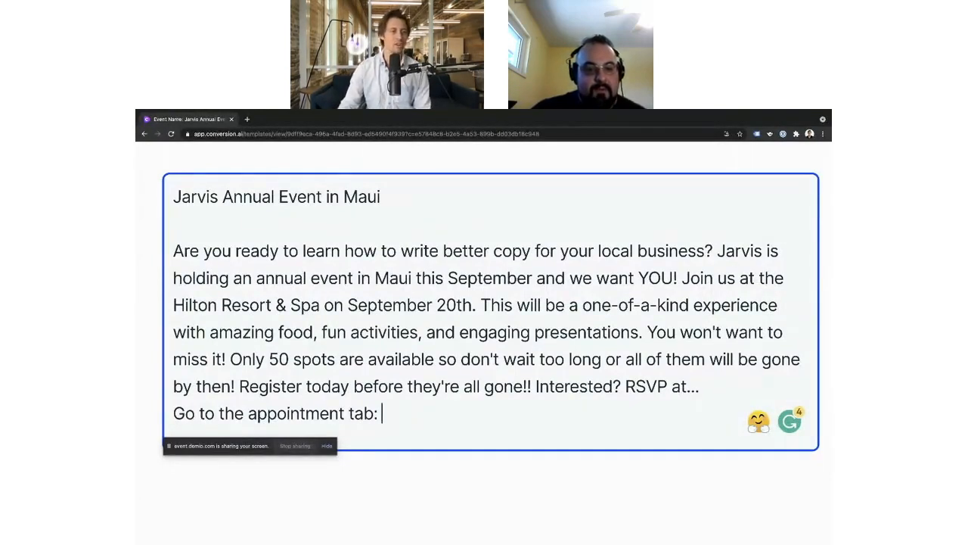
{"action": "key", "text": "ctrl+0"}
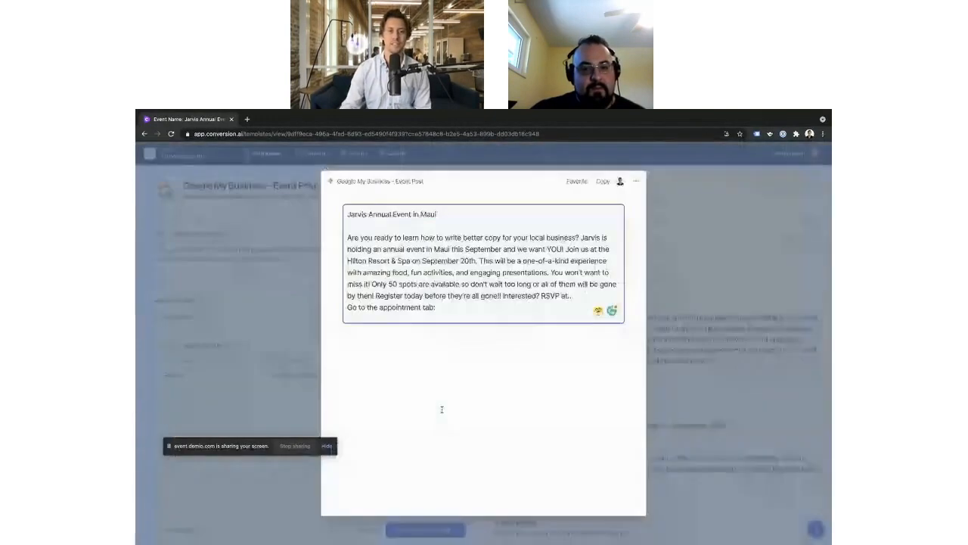
{"action": "left_click", "coordinate": [242, 287]}
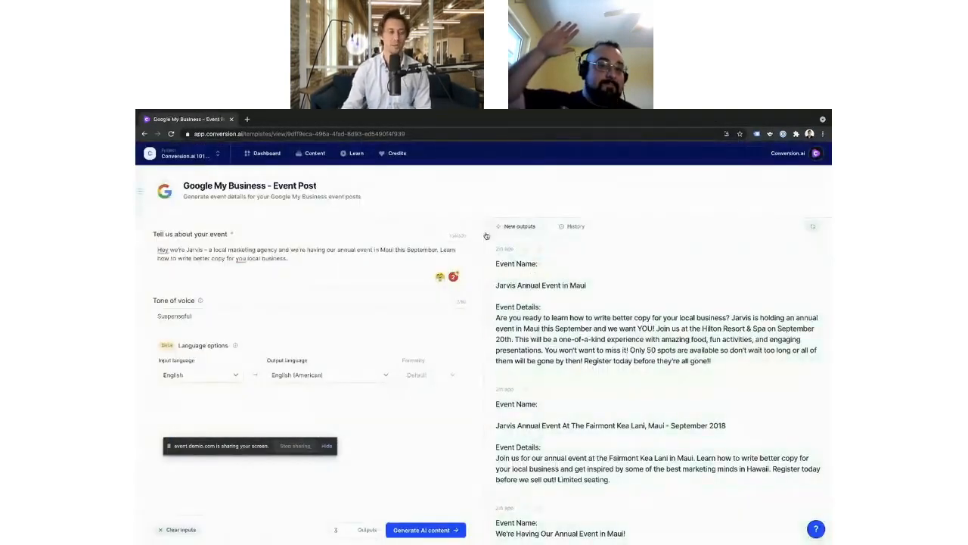